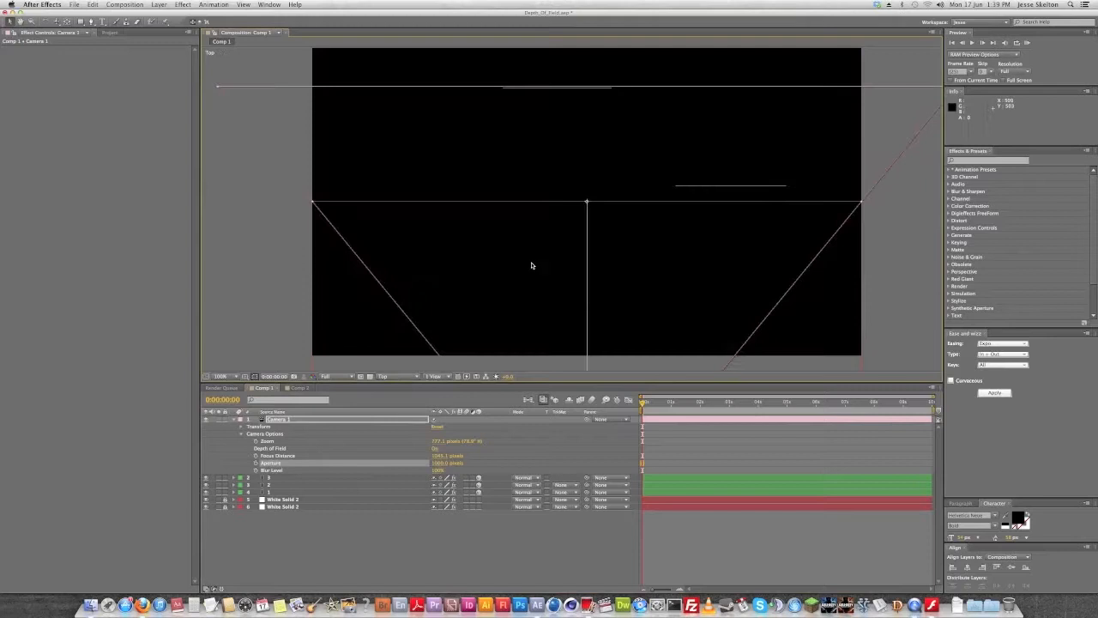
- Show Comp 1 through the Camera 1 view and examine the camera's Focus Distance and Aperture settings
left_click(441, 551)
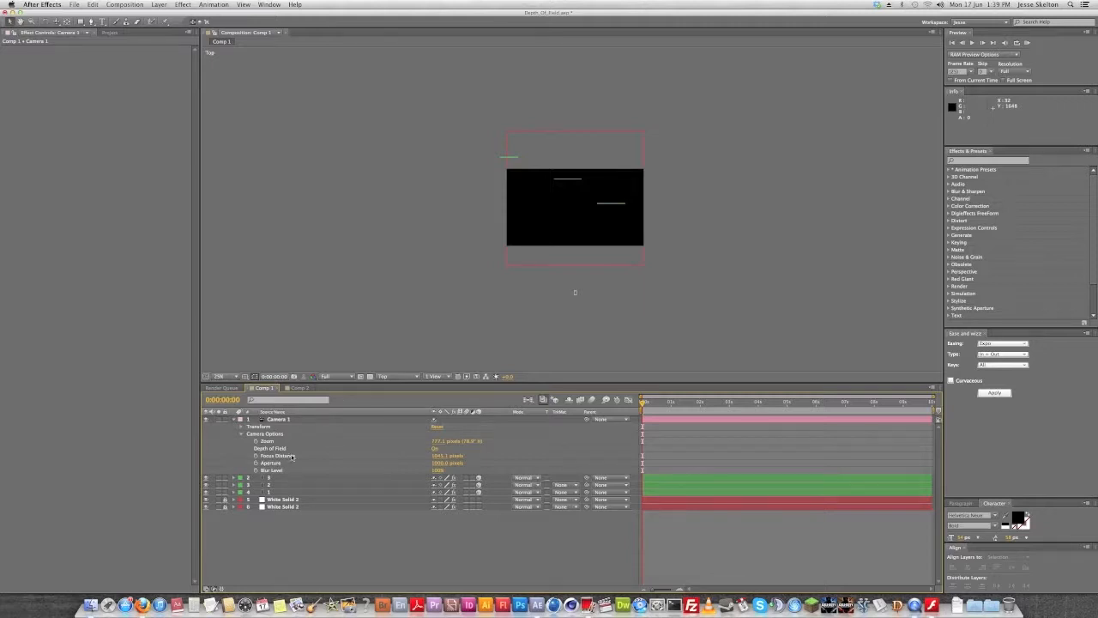
left_click(385, 377)
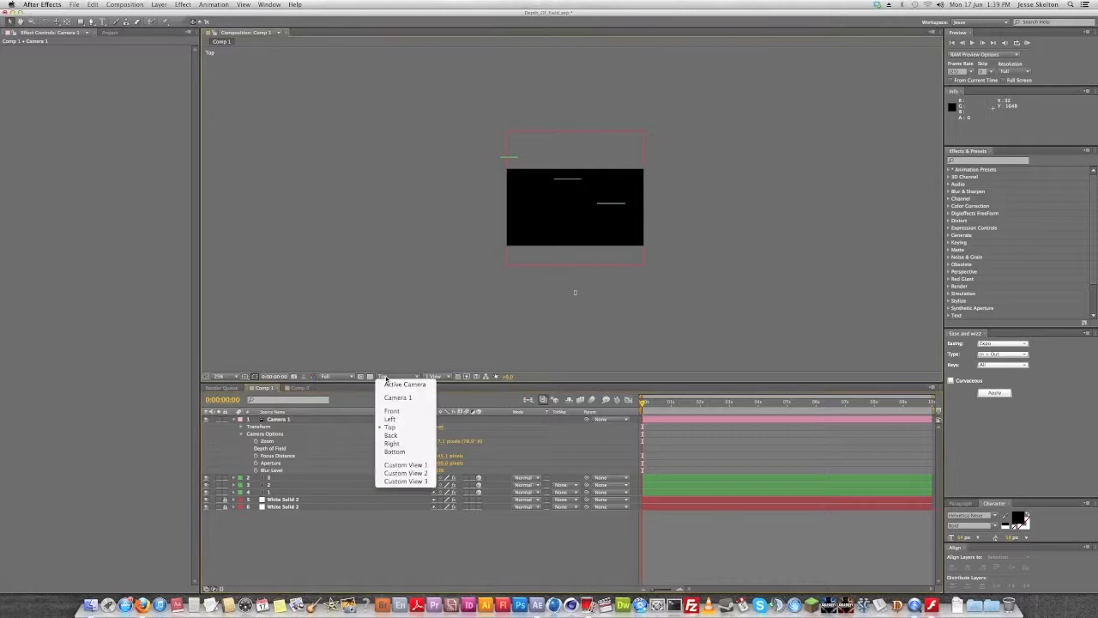
left_click(397, 397)
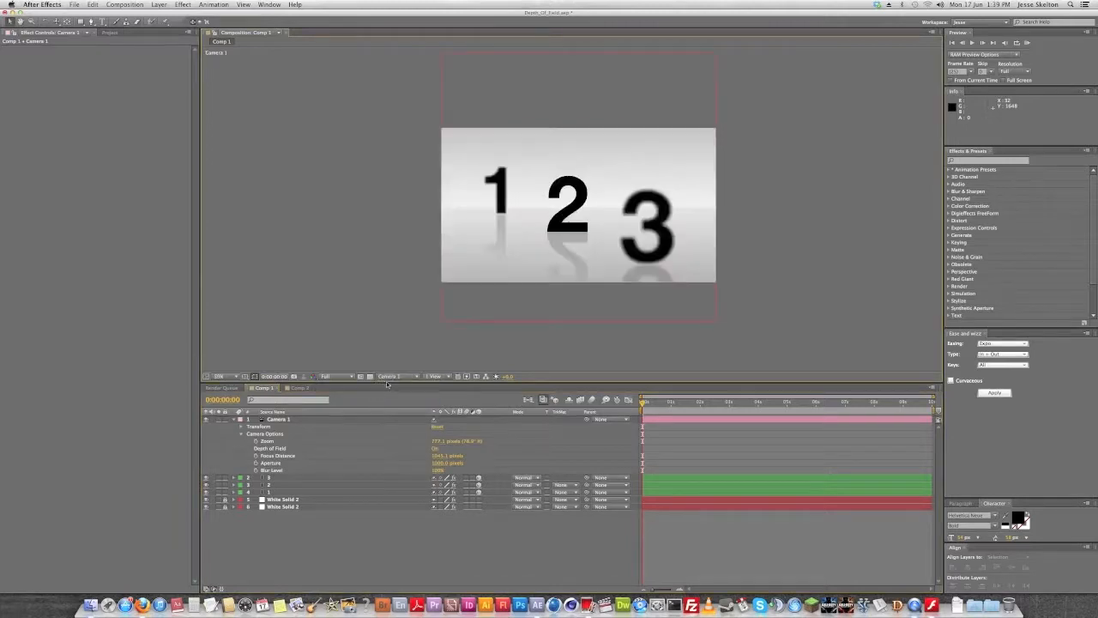
key("slash")
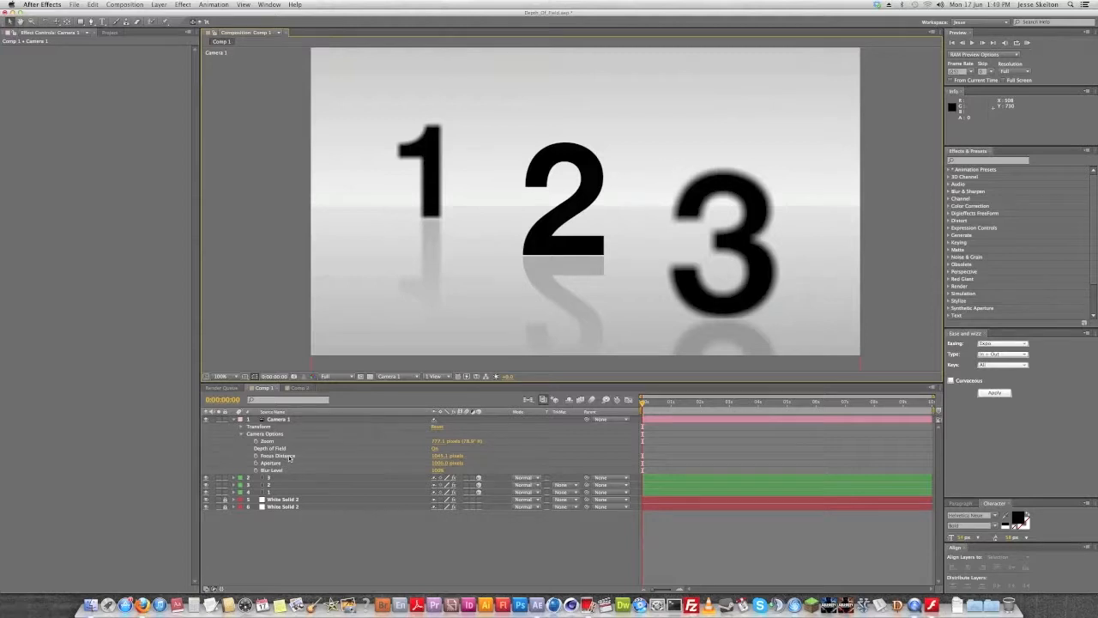
left_click(287, 455)
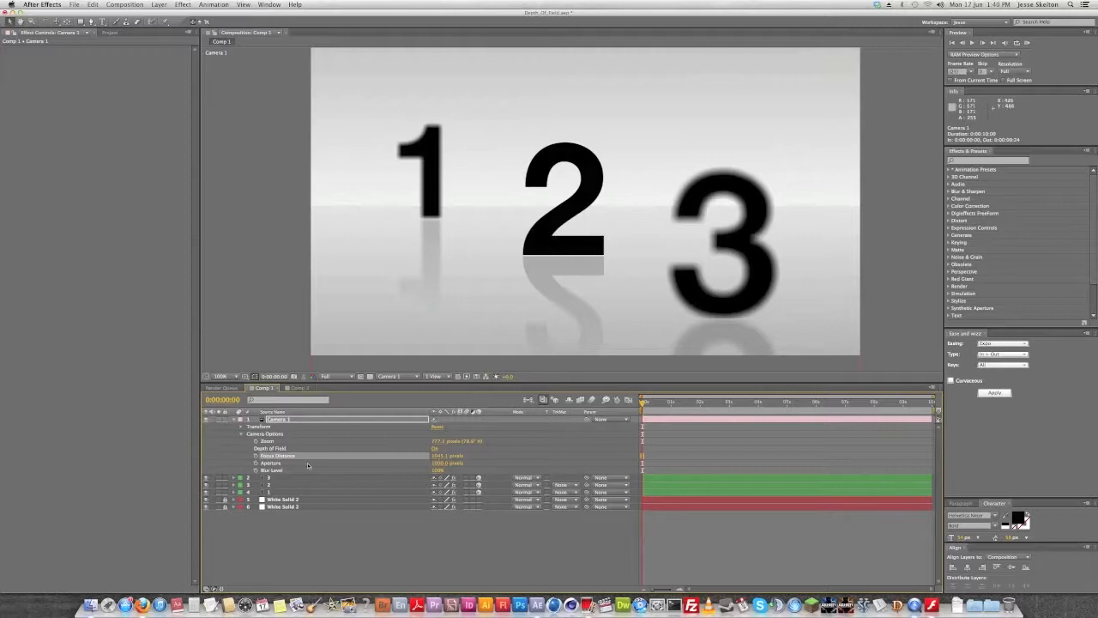
left_click(439, 462)
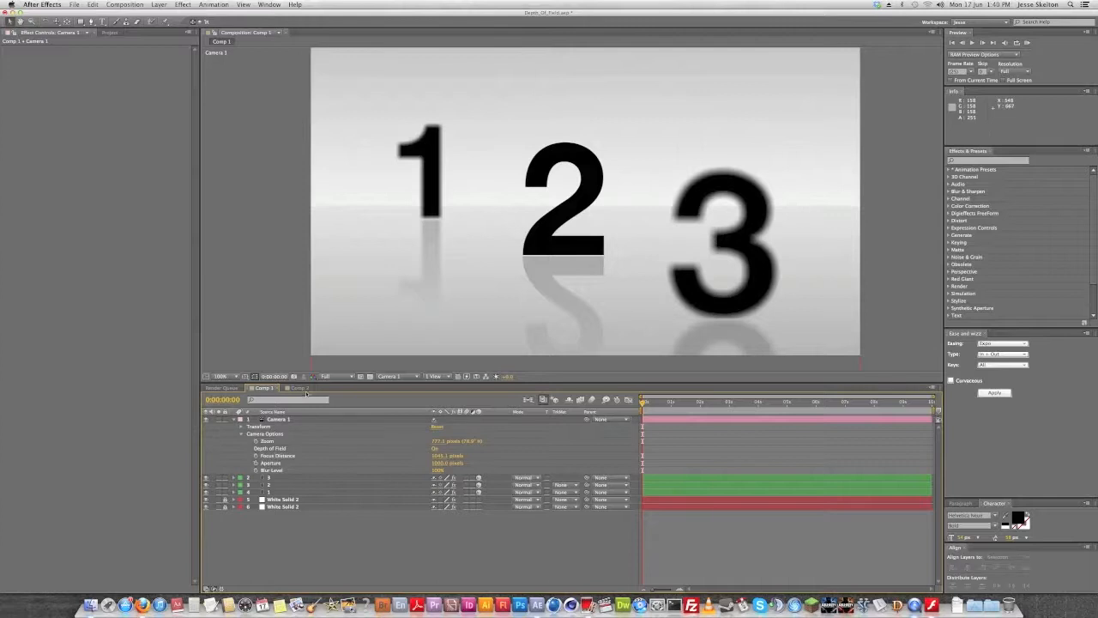
- In Comp 2, try stronger depth-of-field blur by raising the camera's Aperture, ending at 100 pixels
left_click(302, 388)
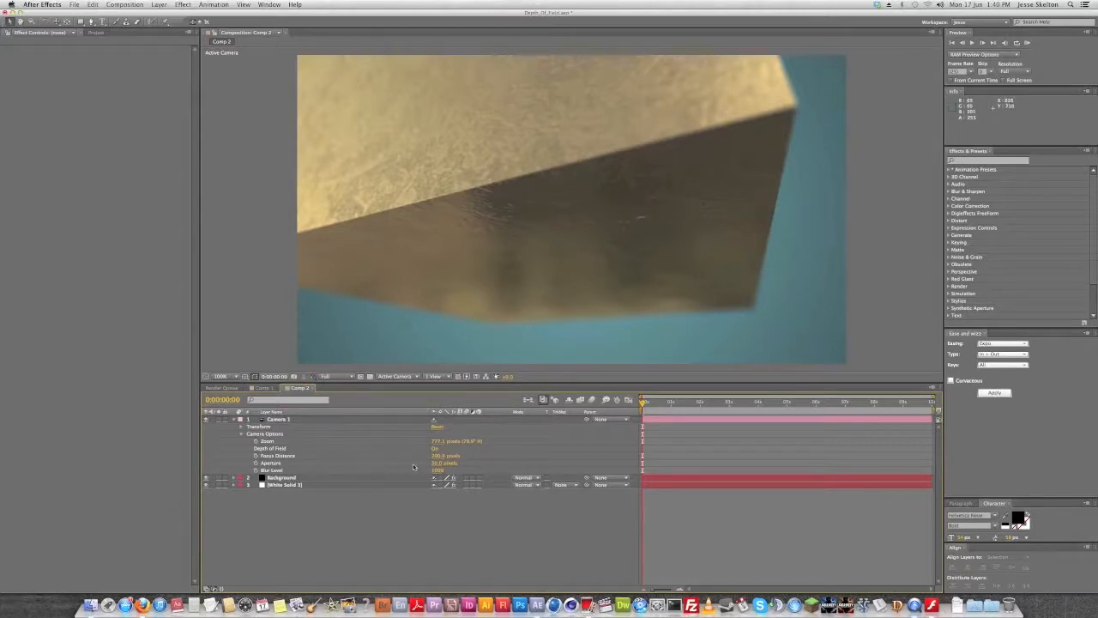
left_click_drag(435, 462, 552, 457)
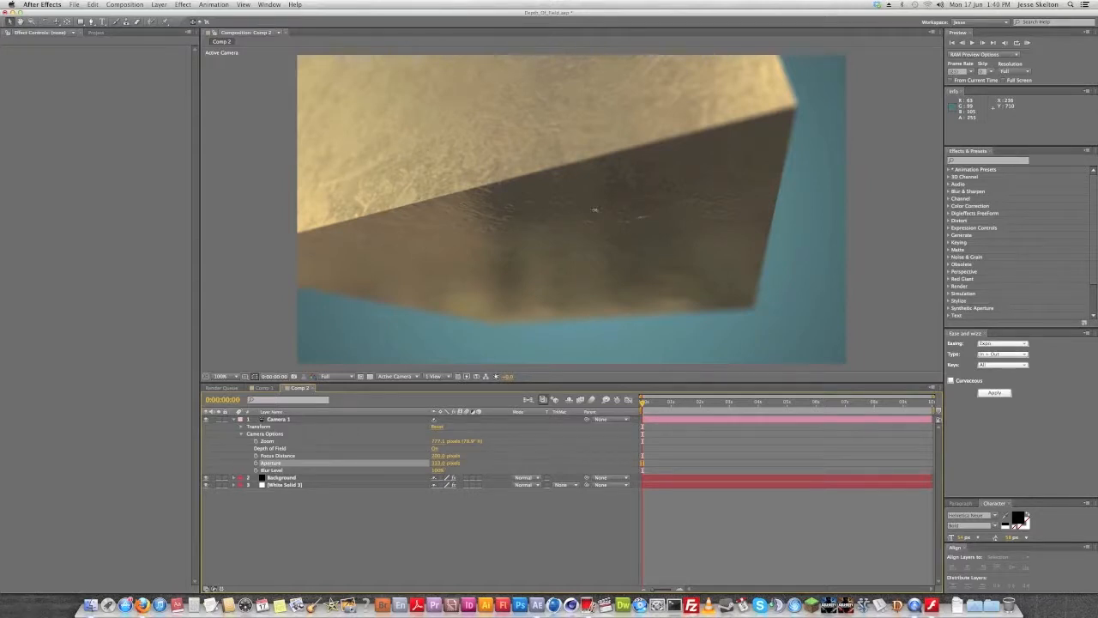
left_click(498, 201)
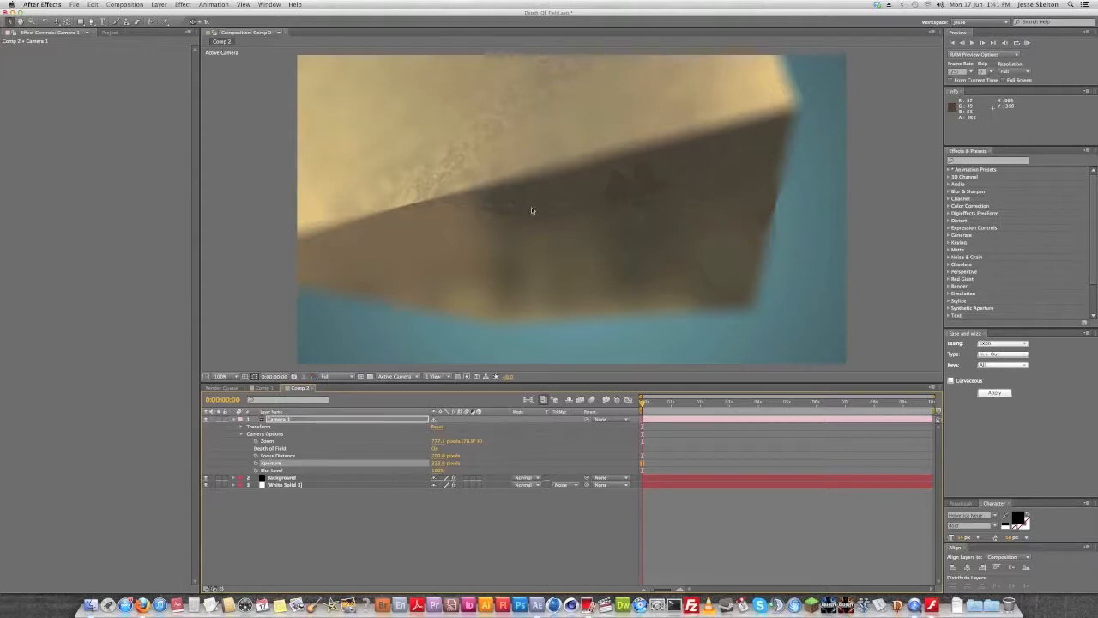
left_click(438, 462)
type("100")
key("Return")
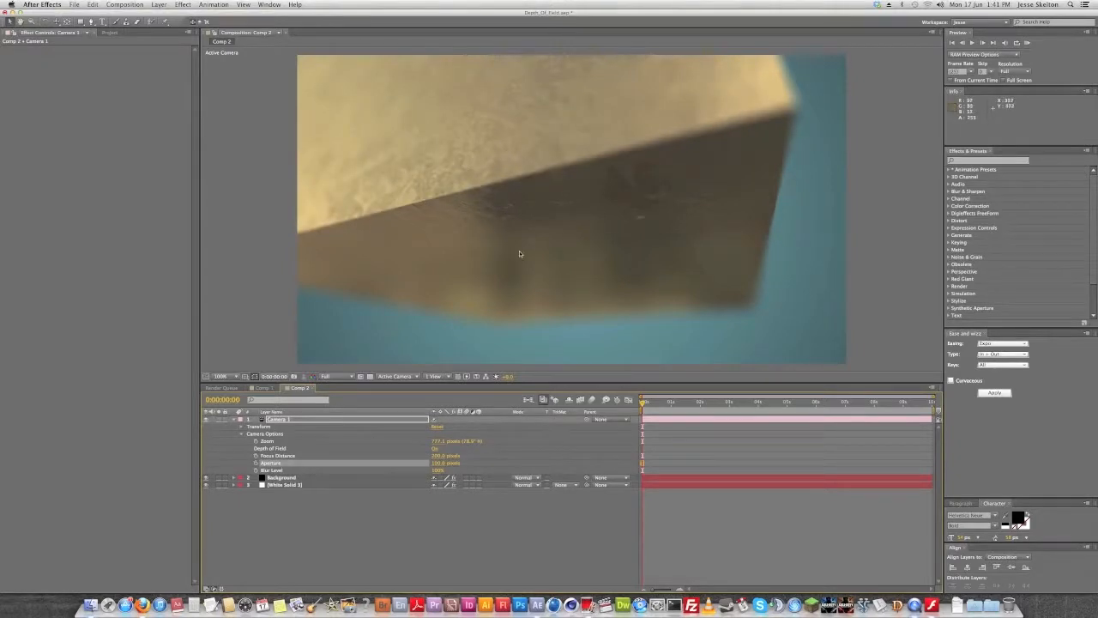
- Set the Comp 2 camera's Aperture to 75 pixels
left_click_drag(446, 463, 436, 470)
left_click(438, 463)
type("75")
key("Return")
- Return to Comp 1 and create a new 10-second composition with the 1280 x 720, 25 fps HDV/HDTV preset
left_click(262, 388)
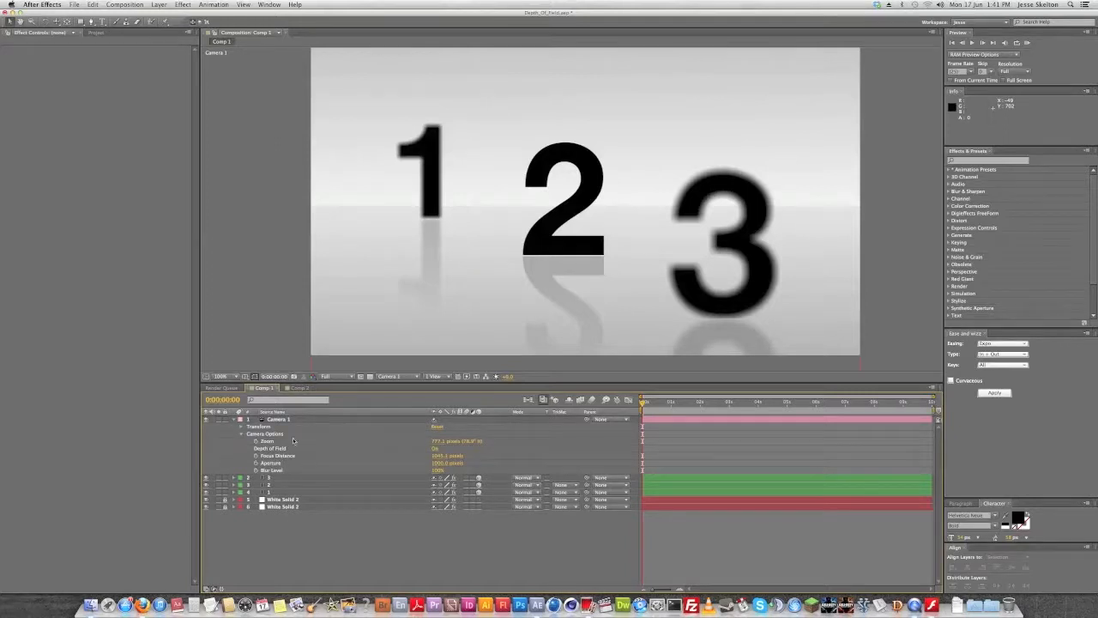
left_click(141, 5)
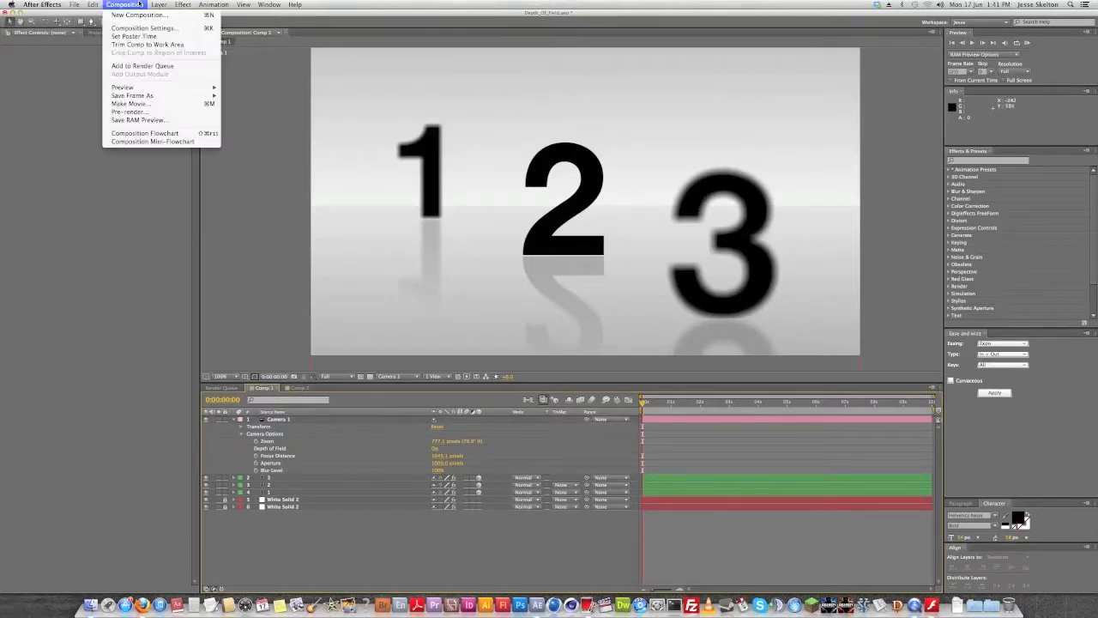
left_click(144, 38)
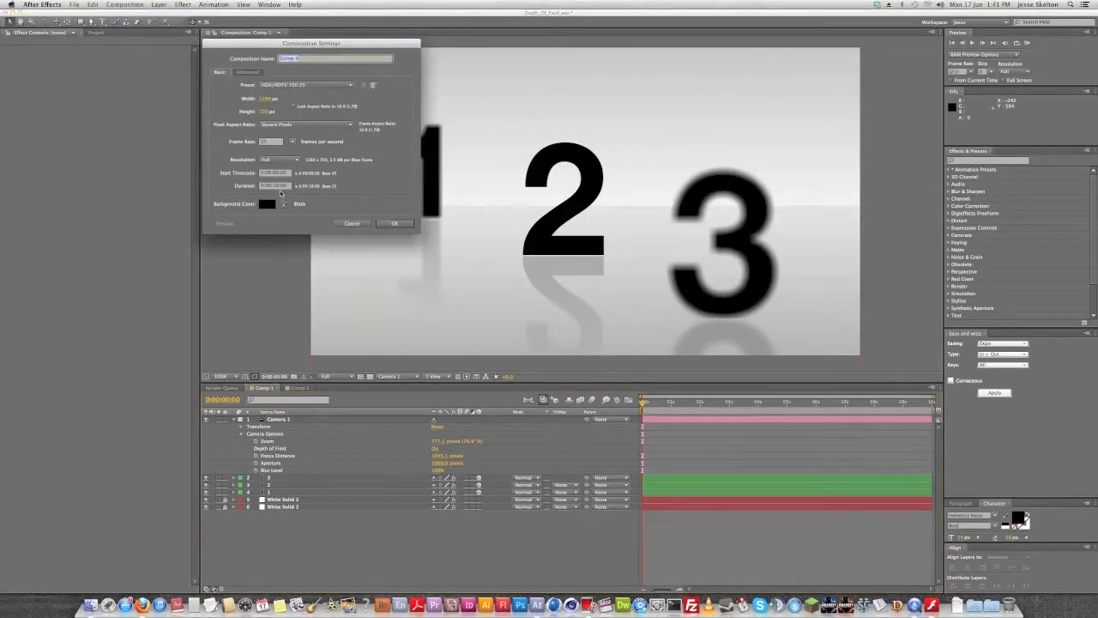
left_click(395, 223)
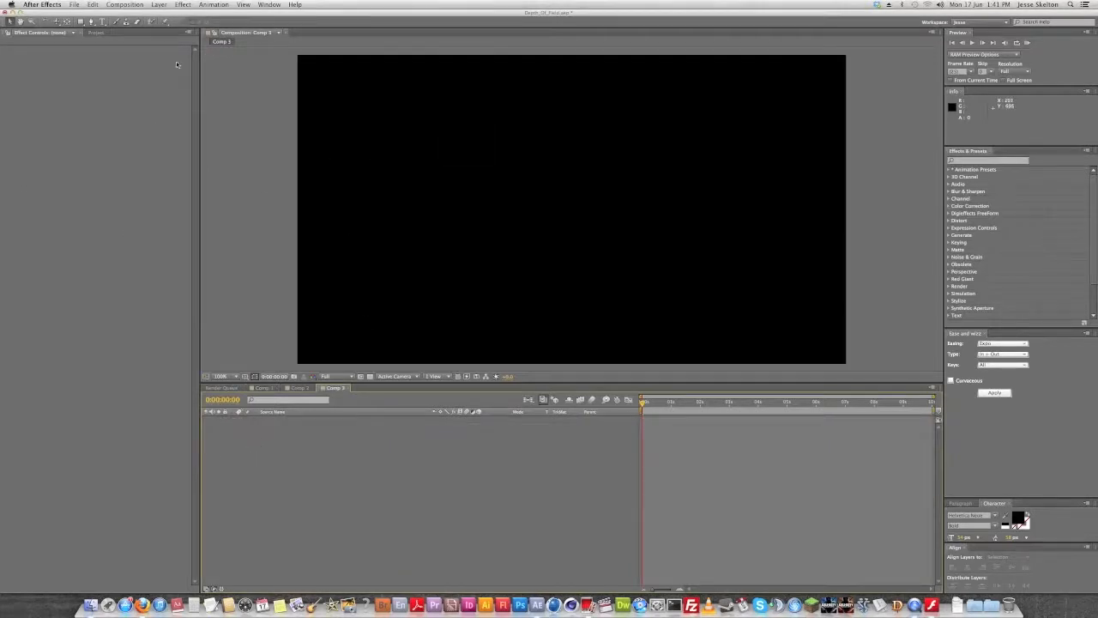
- Add a white solid layer at composition size to the new composition
key("super+y")
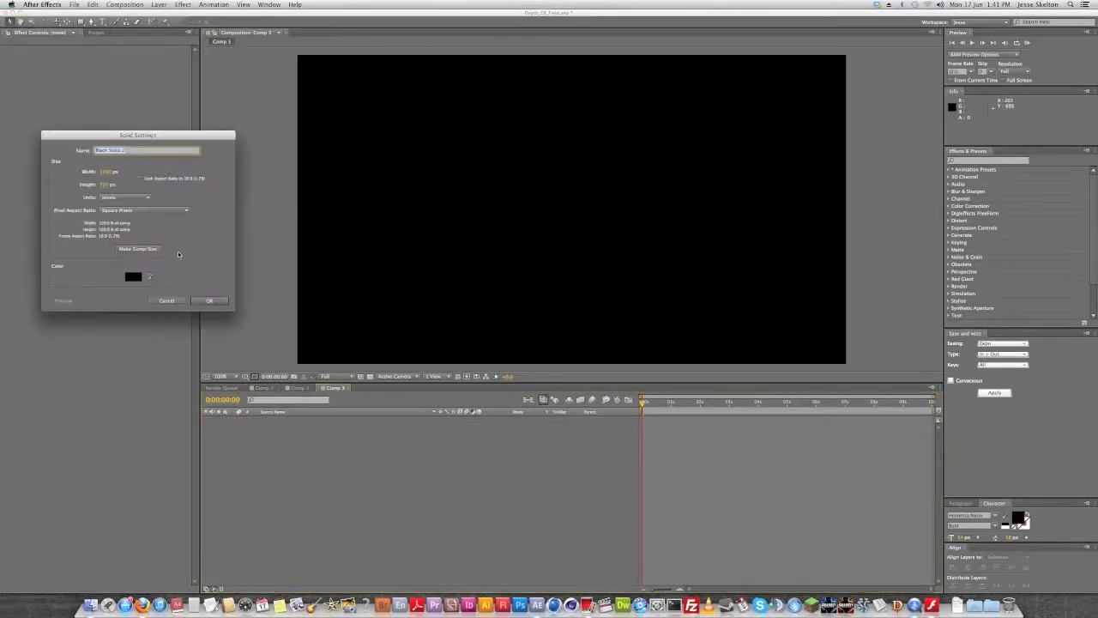
left_click(133, 276)
left_click_drag(68, 150, 2, 57)
left_click(195, 66)
left_click(208, 300)
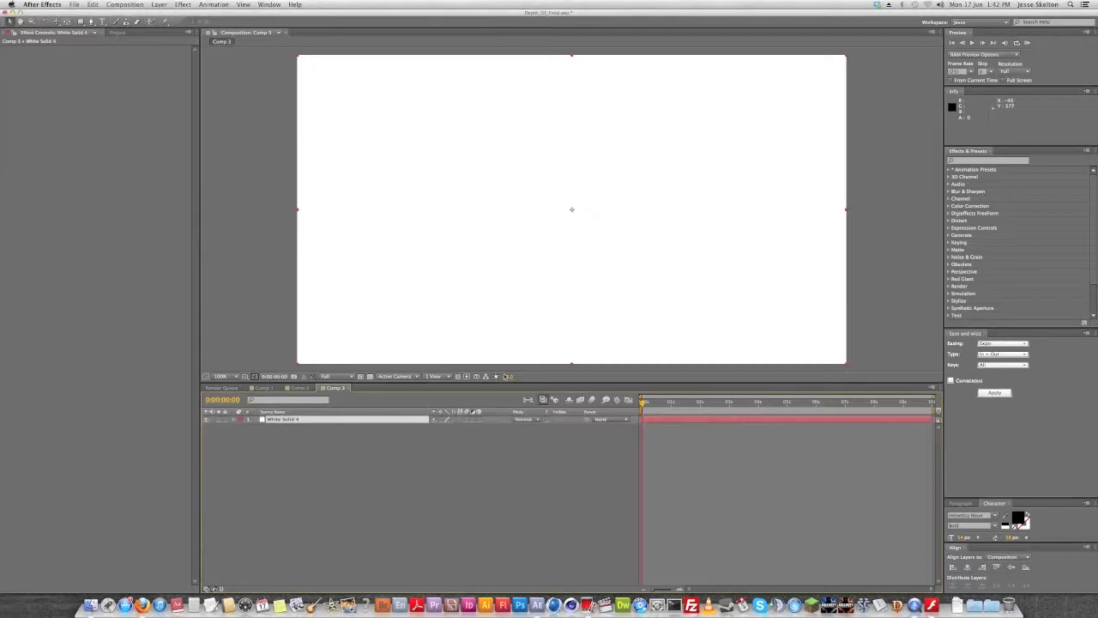
- Apply the Ramp effect to the white solid
left_click(185, 6)
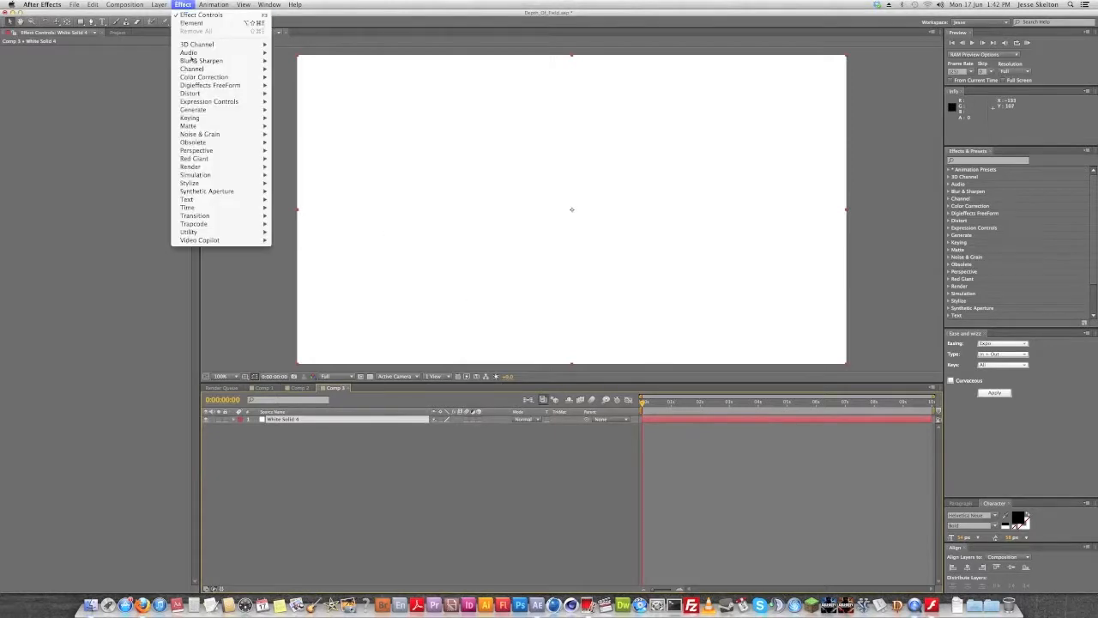
mouse_move(214, 109)
left_click(303, 273)
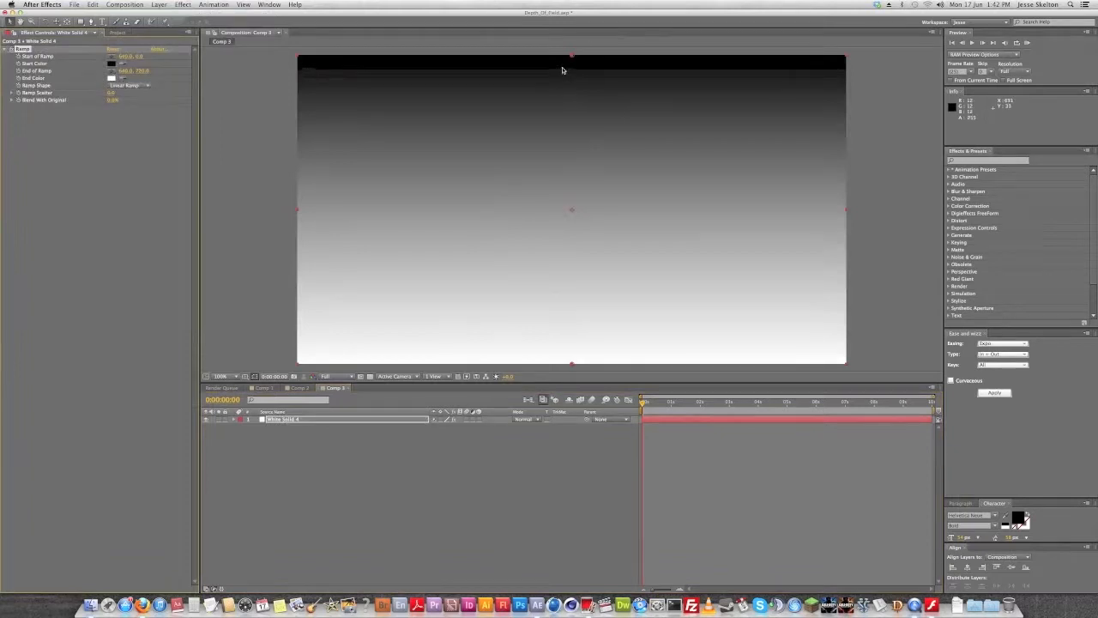
- Soften the gradient by moving the ramp's start point to about 592, -860 and its end point to about 652, 1012
key("comma")
key("comma")
key("comma")
key("comma")
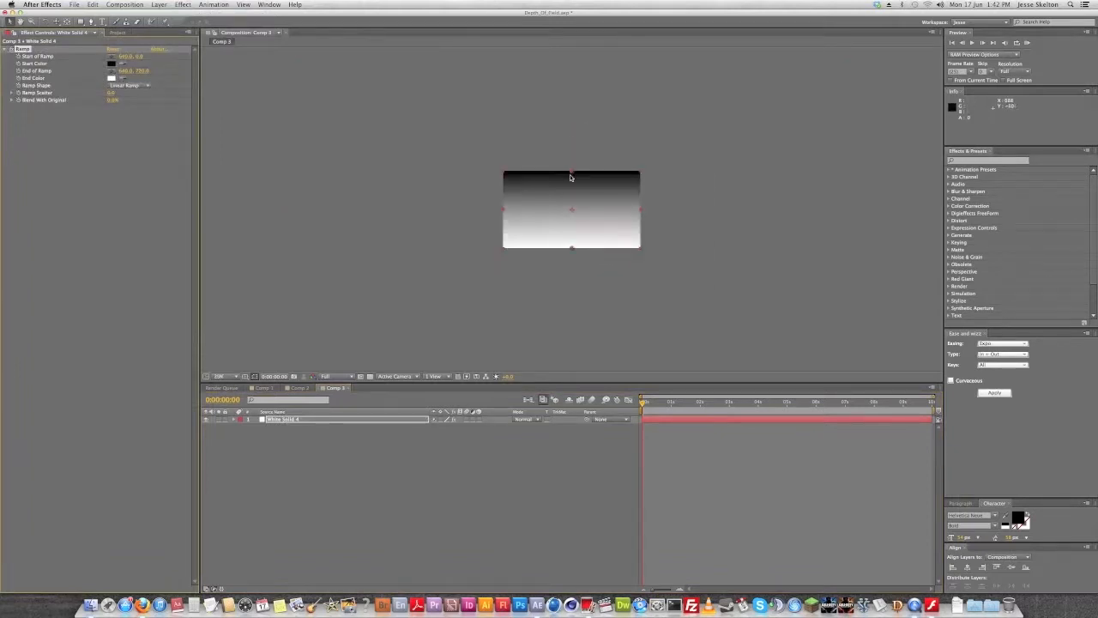
left_click_drag(570, 174, 573, 111)
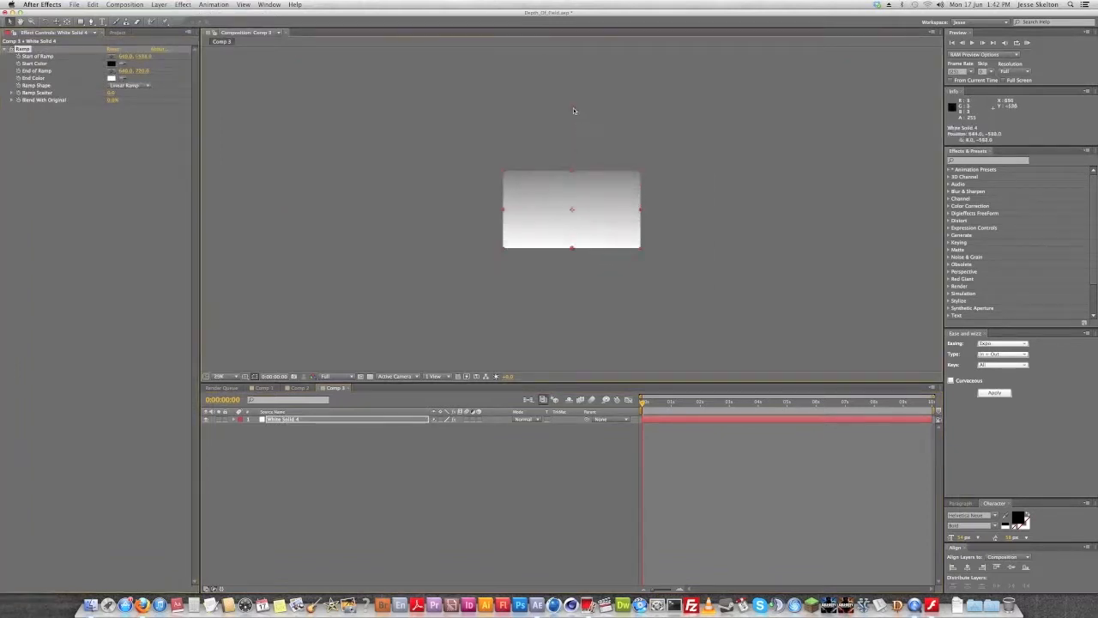
left_click_drag(573, 249, 575, 282)
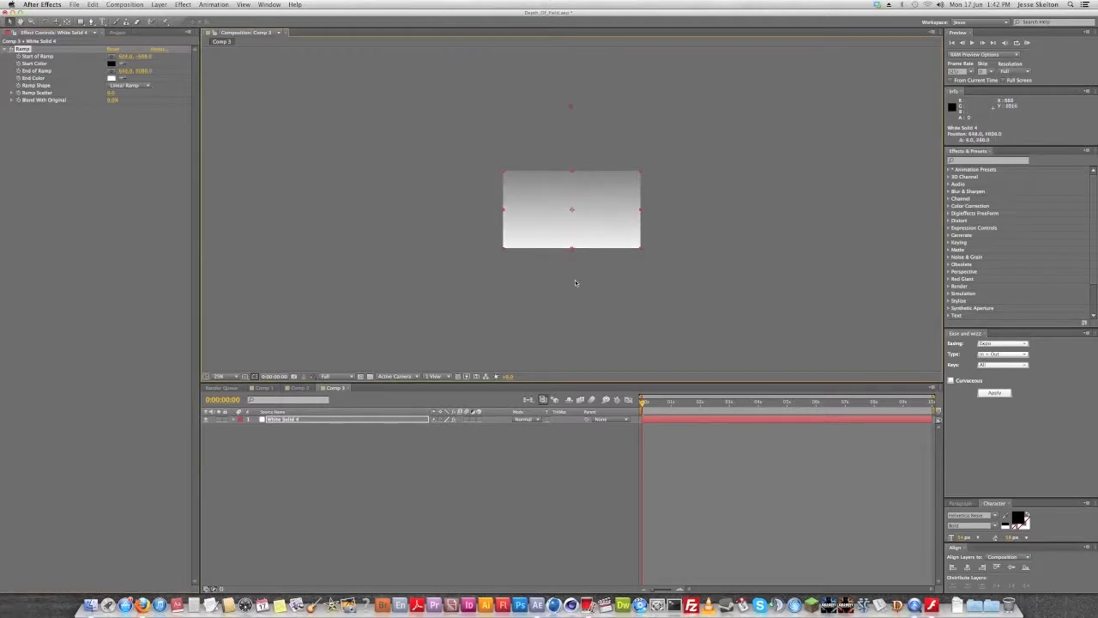
left_click_drag(570, 109, 566, 78)
key("period")
key("period")
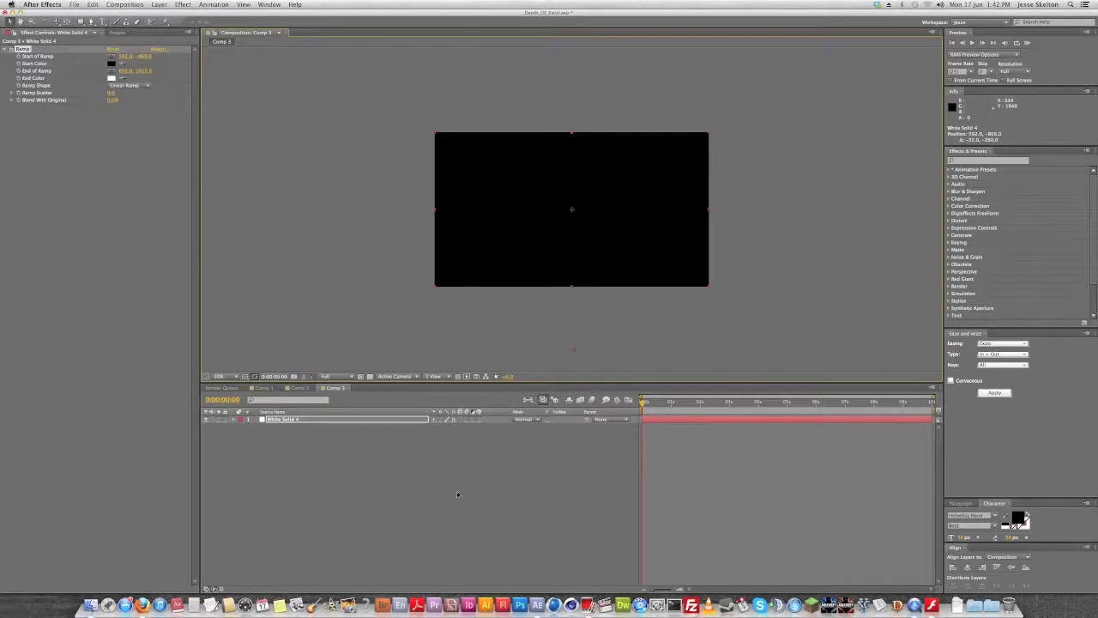
- Duplicate the gradient solid and rotate the copy 180 degrees
left_click(283, 430)
key("super+a")
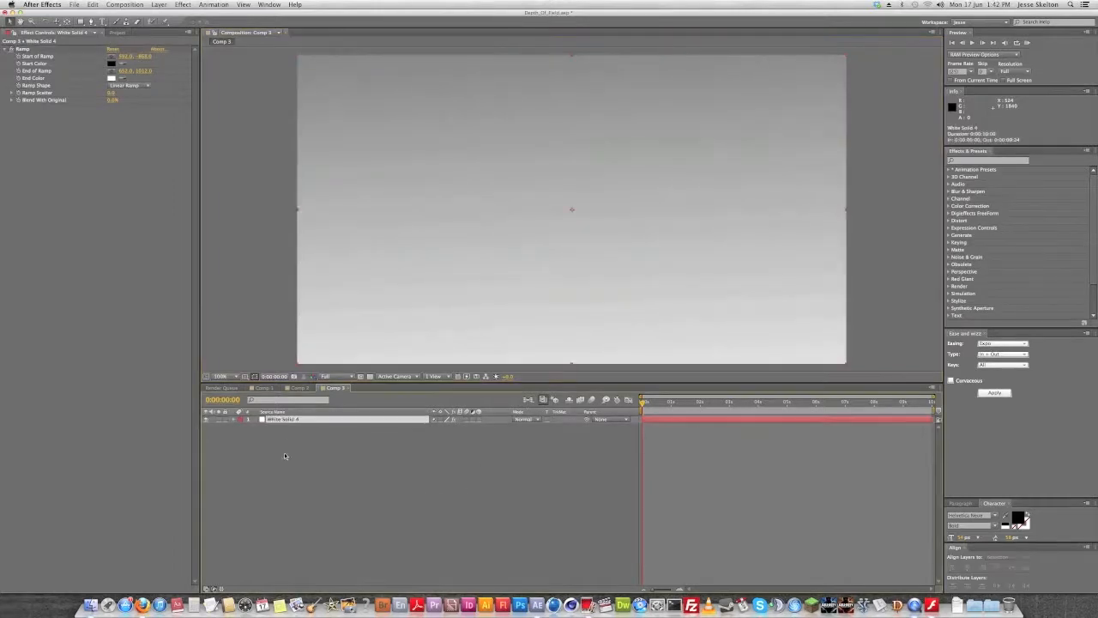
key("super+d")
key("w")
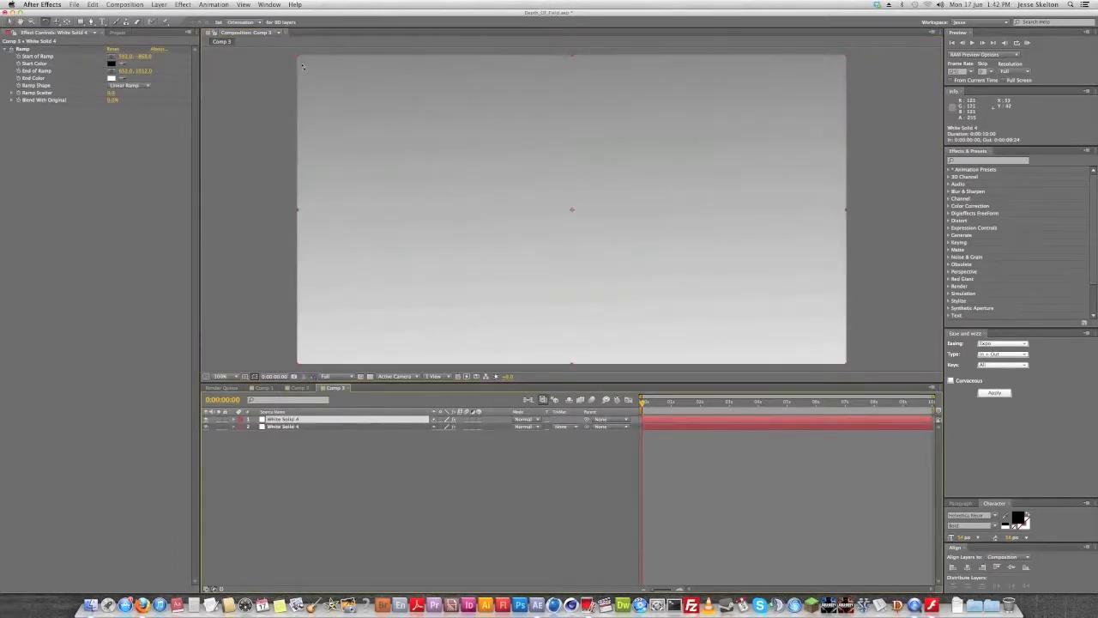
left_click_drag(368, 269, 751, 259)
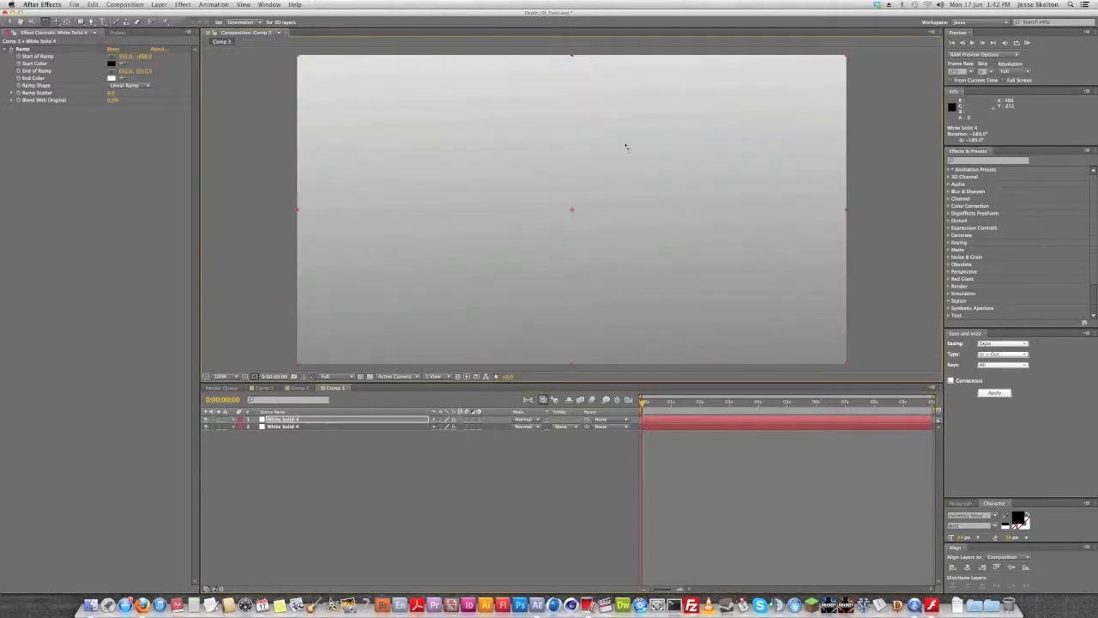
- Move the rotated solid down as a floor and the original up to about Y 218, forming a horizon below the frame's middle
key("v")
left_click_drag(632, 112, 663, 302)
left_click_drag(681, 232, 689, 165)
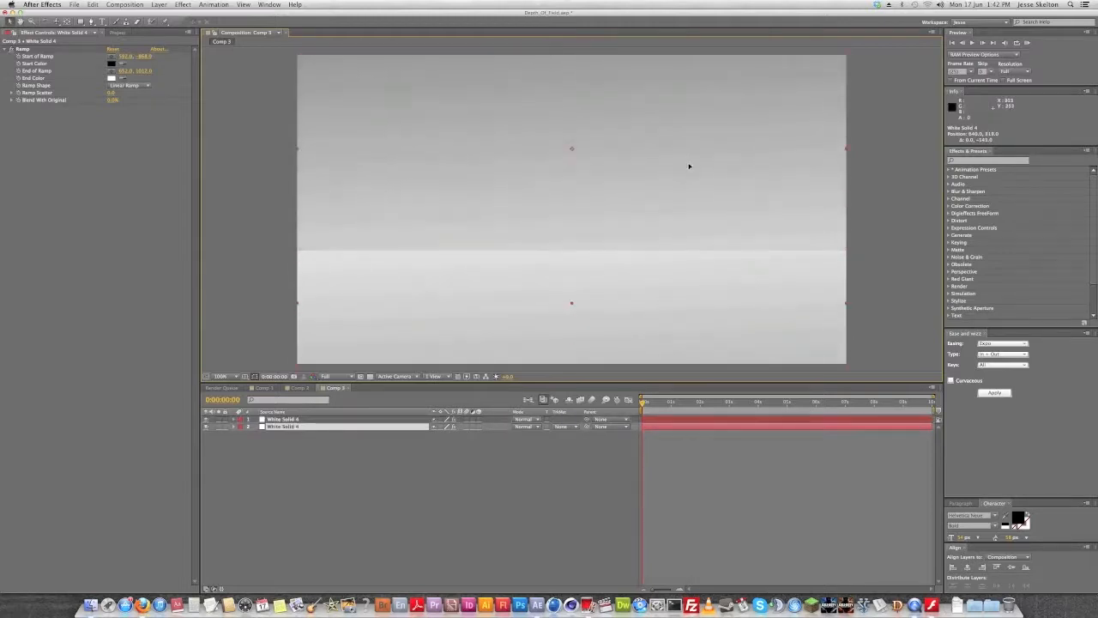
left_click(523, 524)
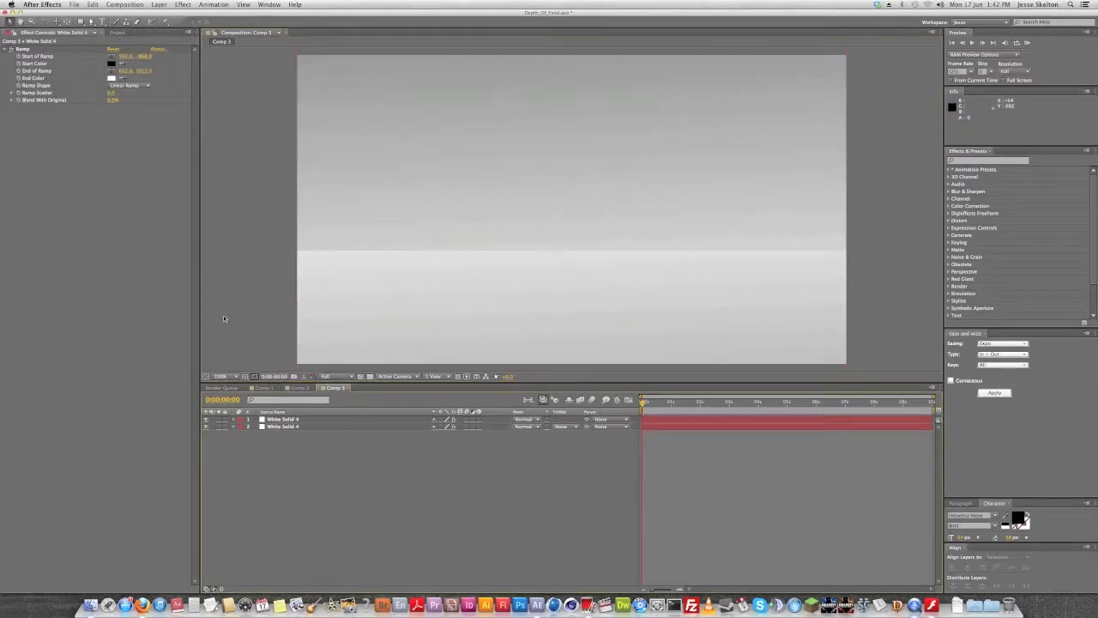
- Create a text layer containing the letter A in the upper part of the composition
left_click(160, 7)
left_click(102, 22)
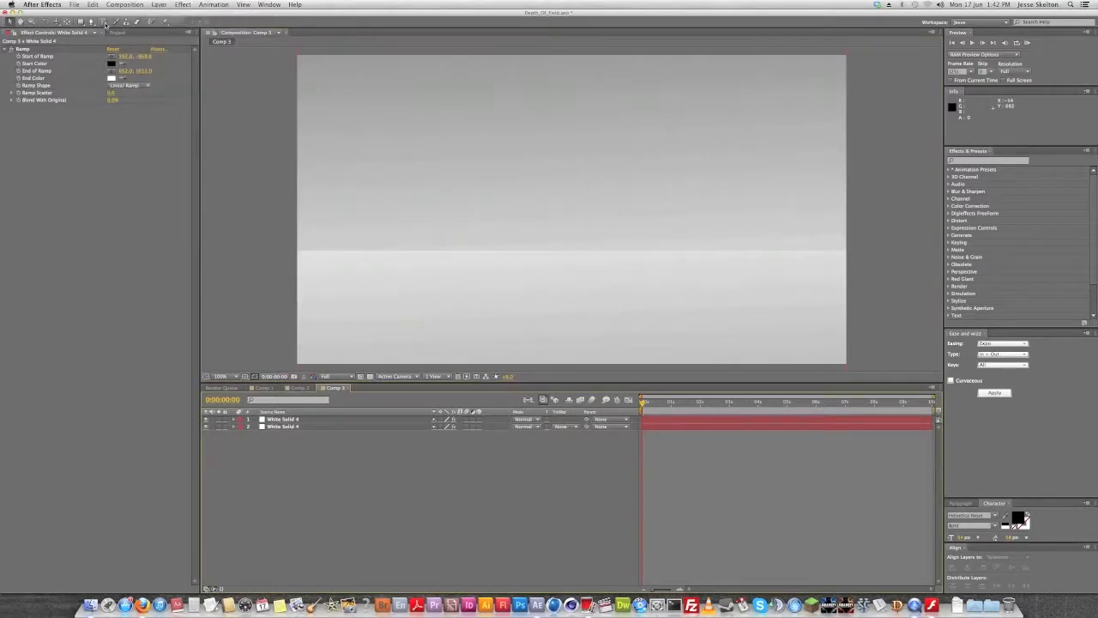
left_click(489, 167)
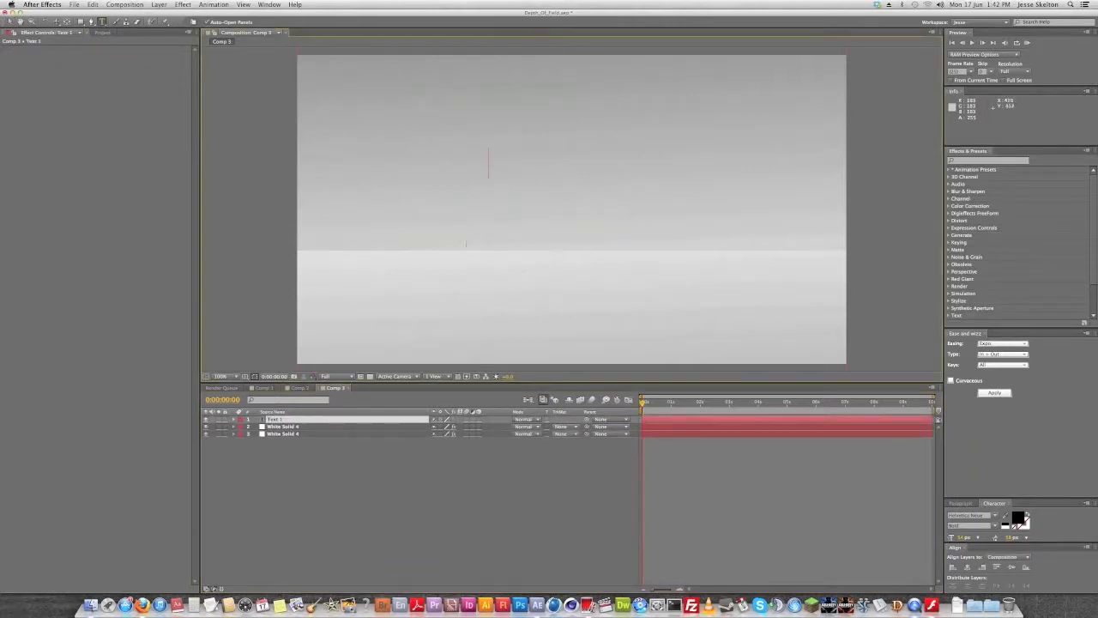
type("AA")
key("BackSpace")
key("super+a")
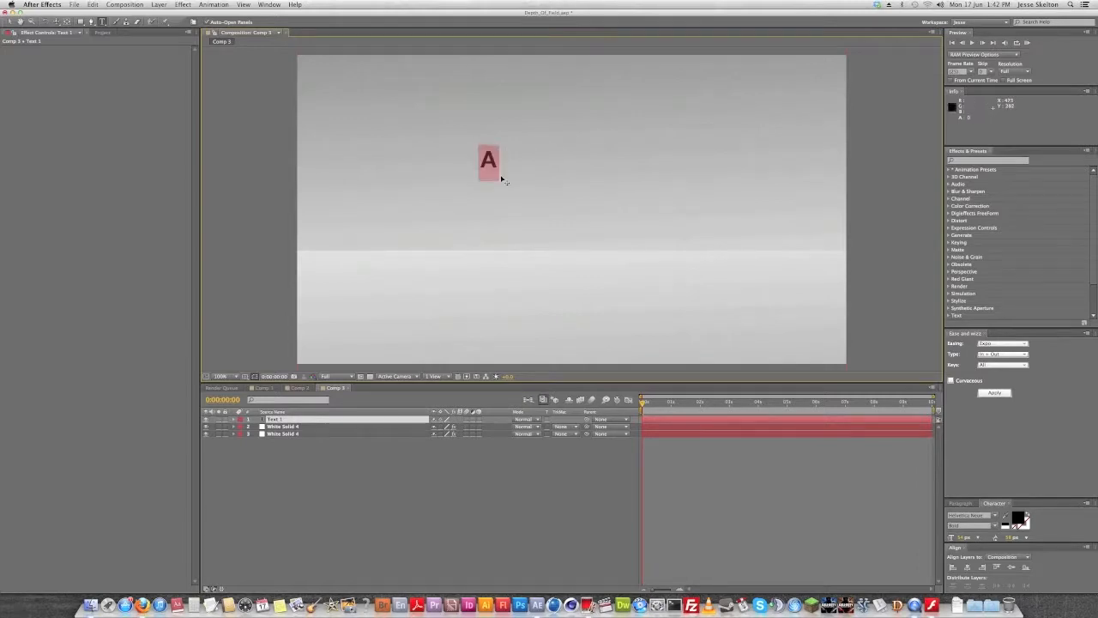
- Scale the letter A up to about 720% and move it down so its base sits on the floor area
left_click(12, 21)
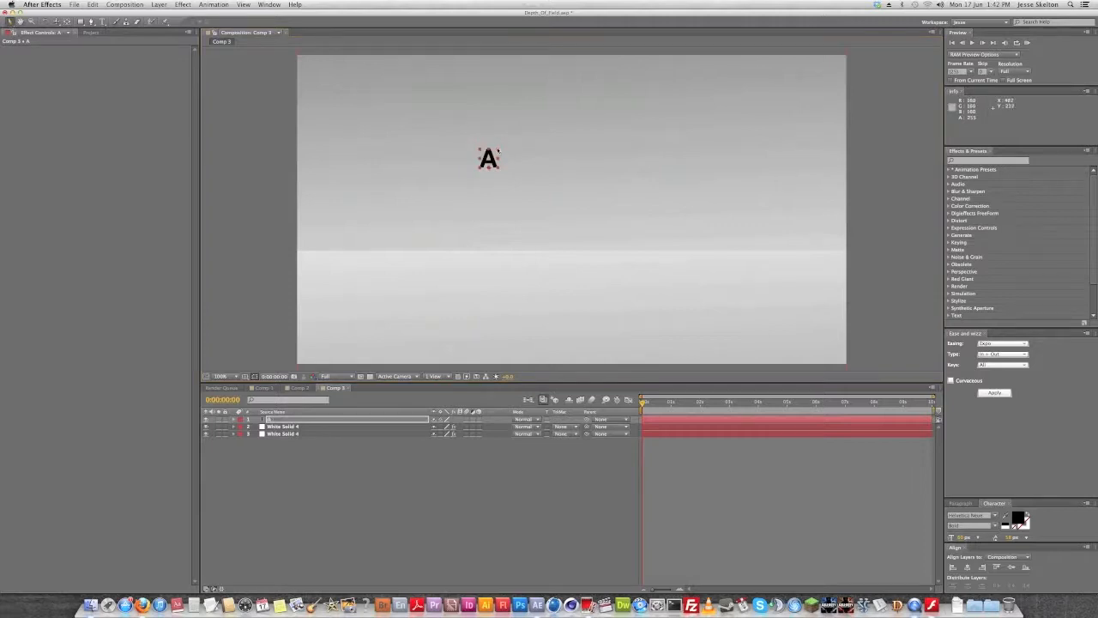
left_click_drag(505, 144, 609, 51)
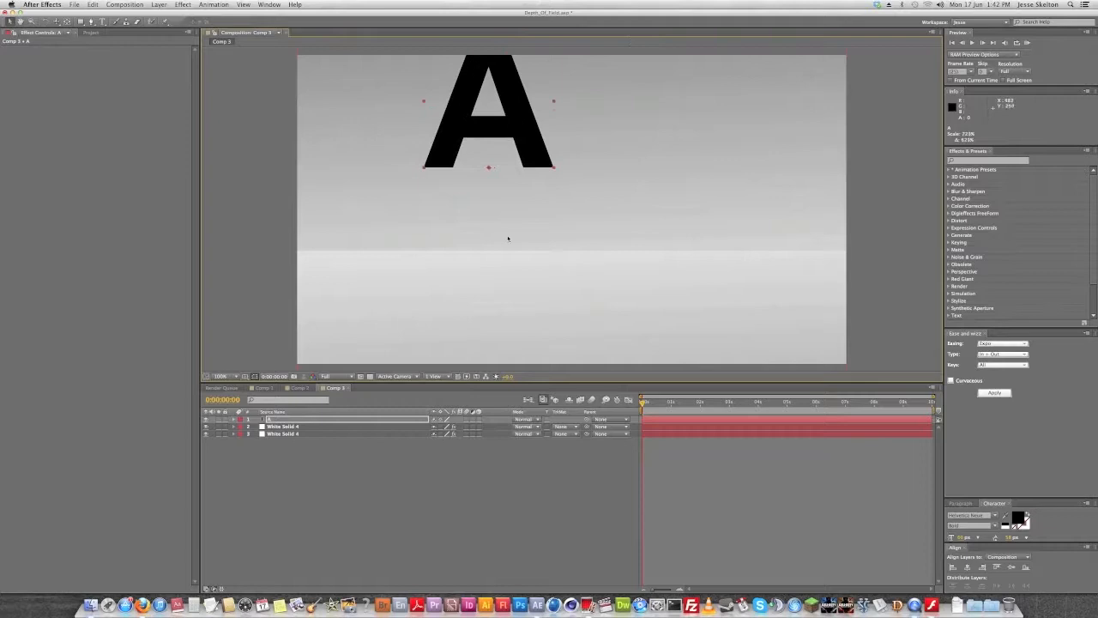
left_click_drag(519, 122, 698, 248)
- Duplicate the A layer, place the copy to the right of the original, and change its text to Z
key("super+d")
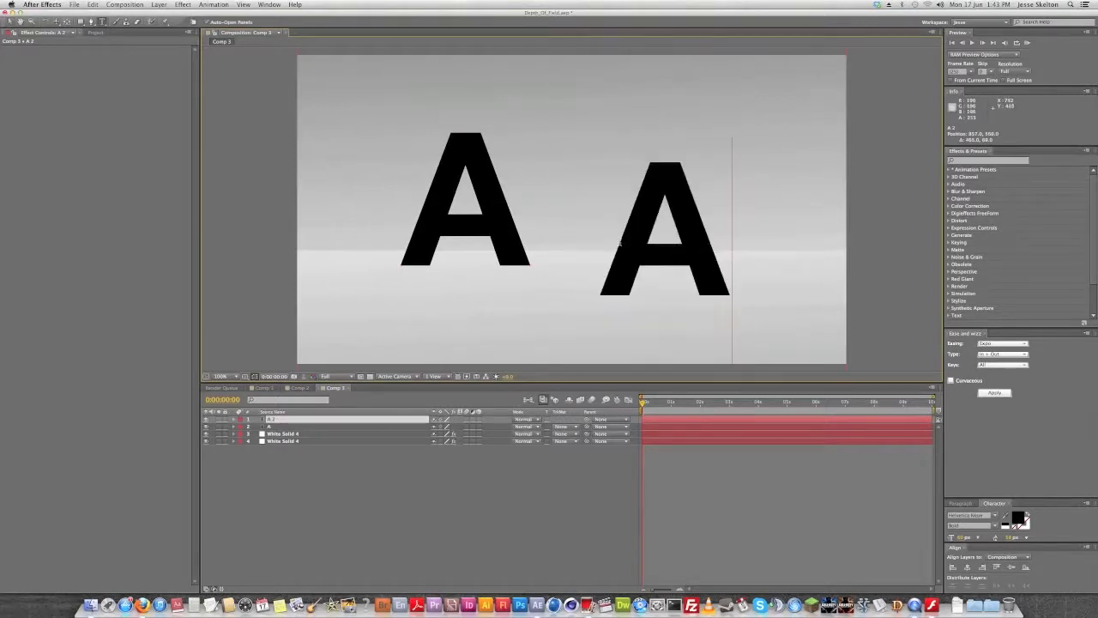
left_click(626, 274)
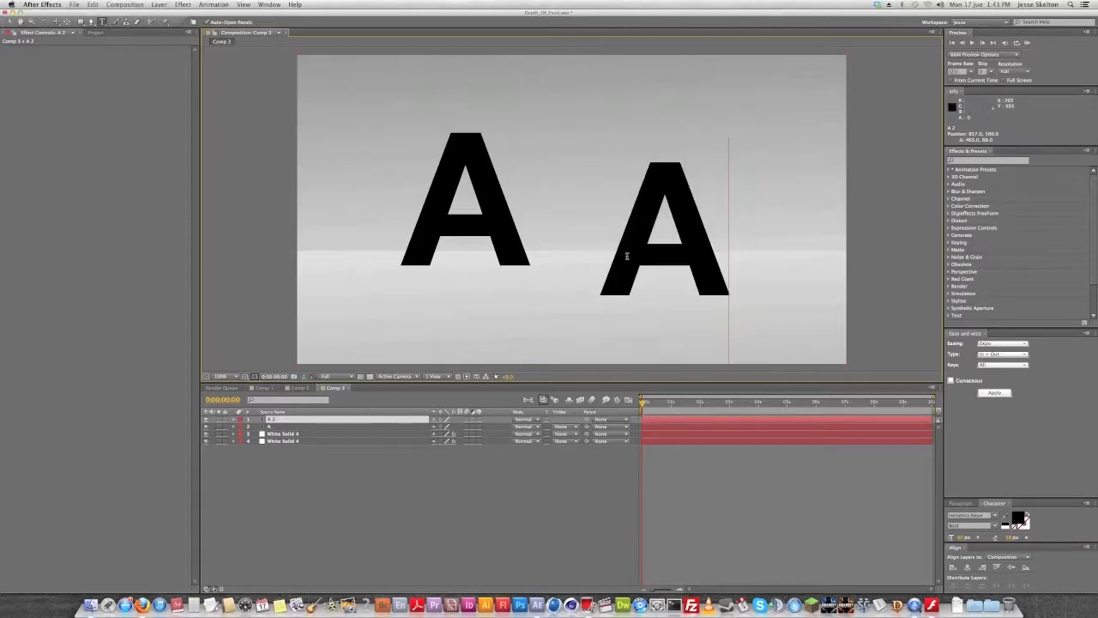
type("Z")
left_click(467, 499)
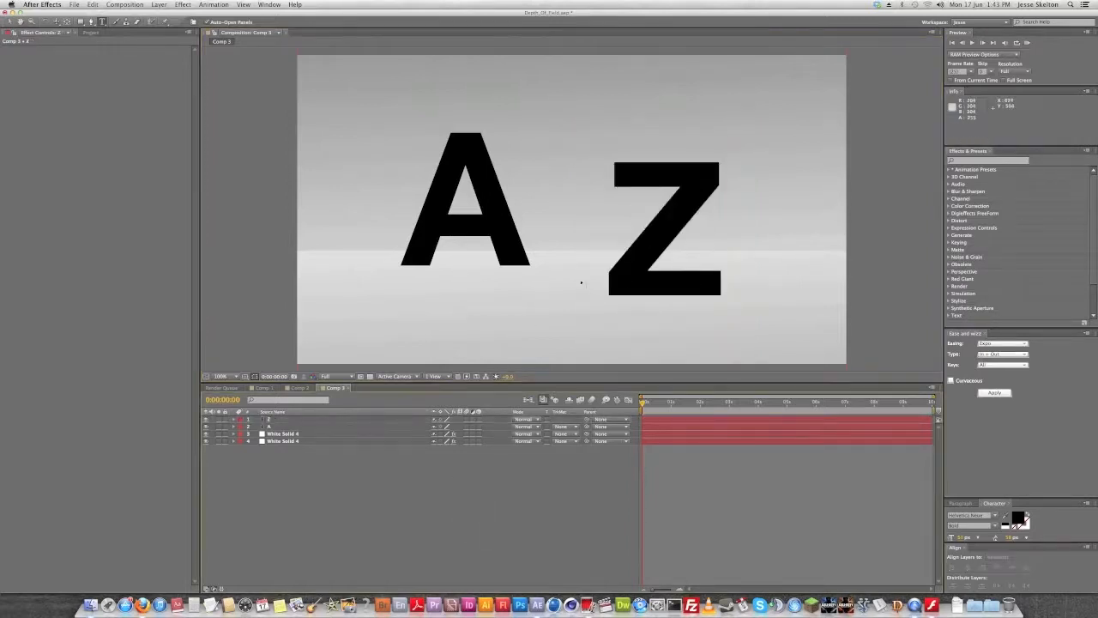
- Turn the A and Z text layers into 3D layers
left_click(403, 426)
left_click(481, 418, "shift")
left_click(479, 419)
left_click(469, 492)
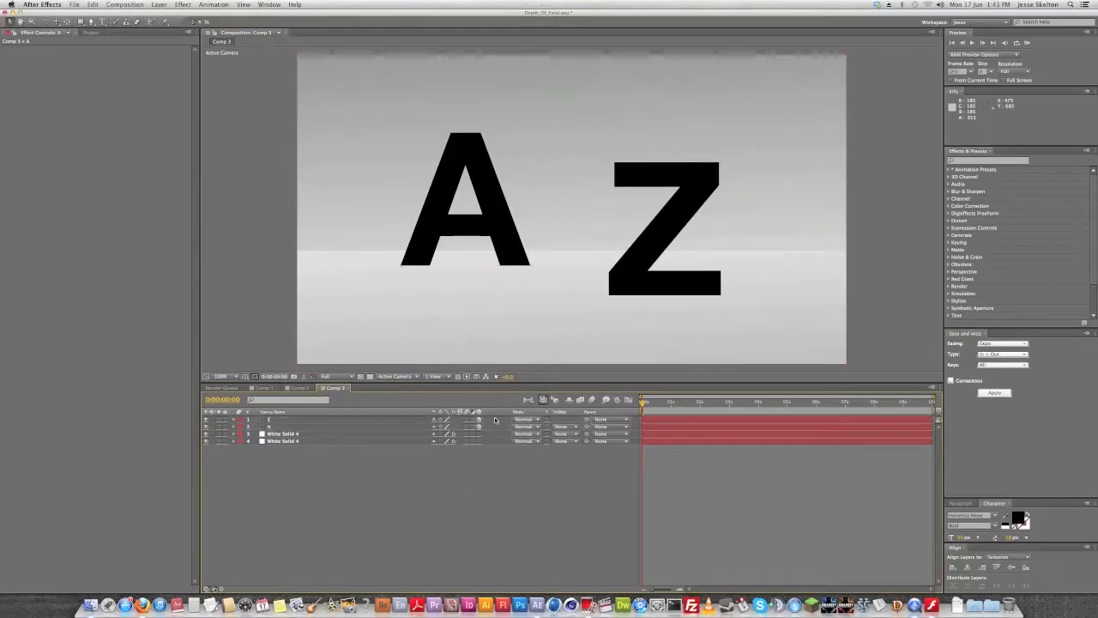
- Push the letter A back in depth to about Z 319 and bring the letter Z forward to about Z -188
left_click(488, 202)
left_click_drag(463, 269, 568, 164)
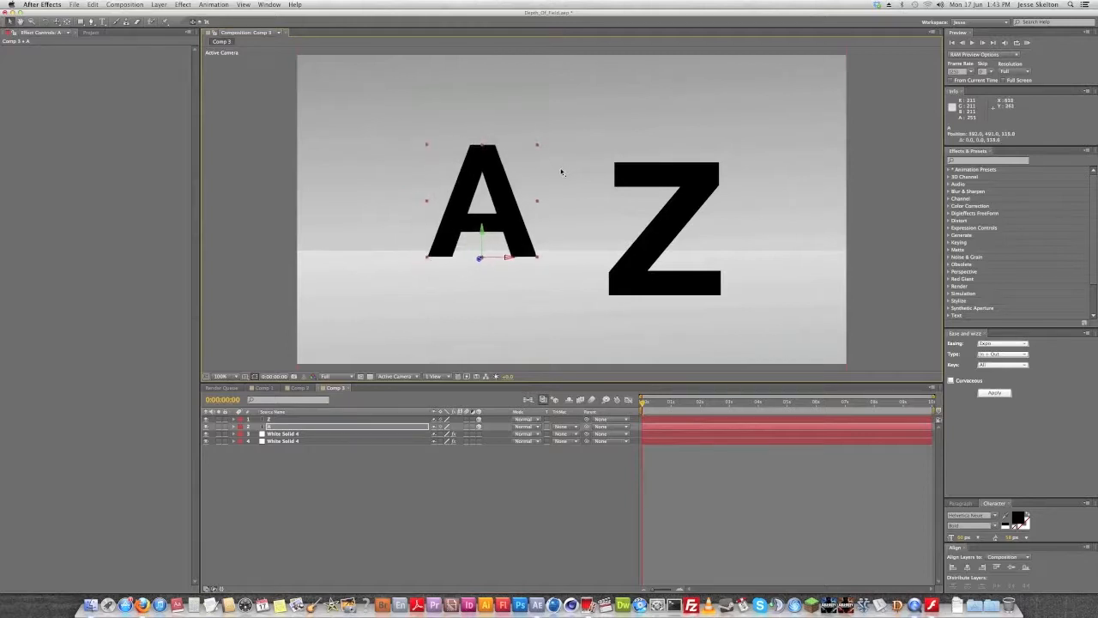
left_click(680, 223)
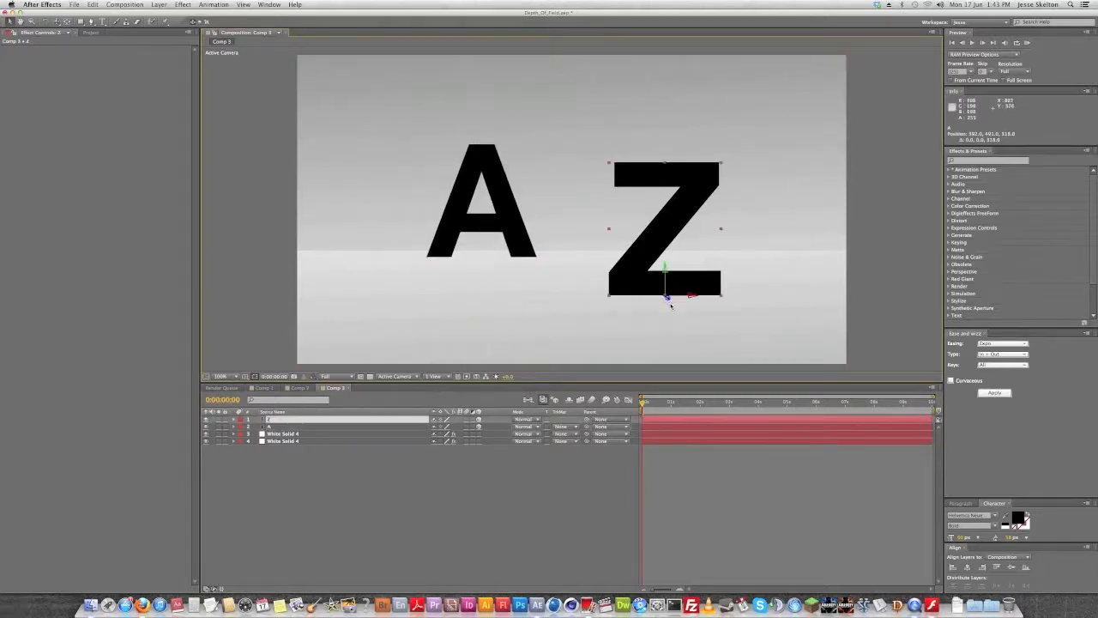
left_click_drag(669, 300, 716, 360)
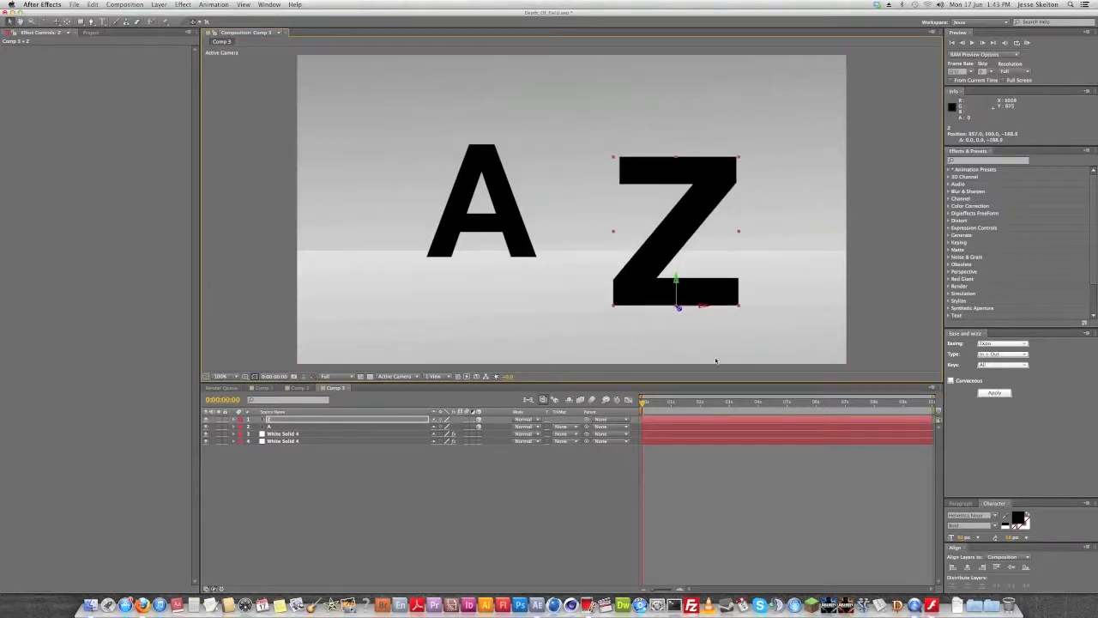
left_click(569, 507)
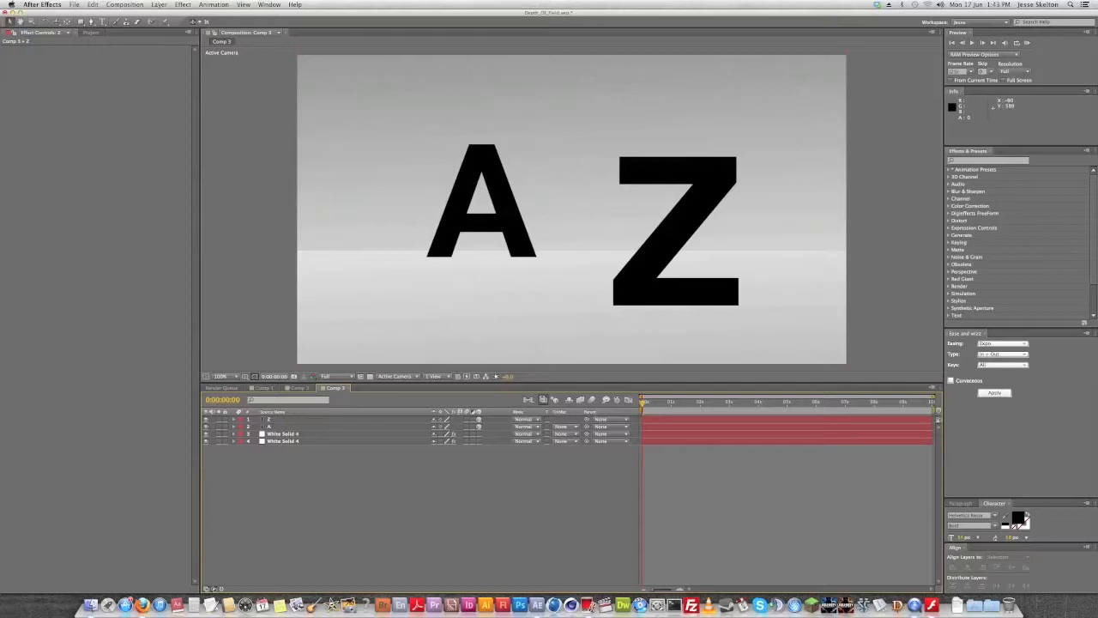
- Create a two-node camera with depth of field enabled and its focus distance locked to zoom
left_click(160, 5)
mouse_move(170, 15)
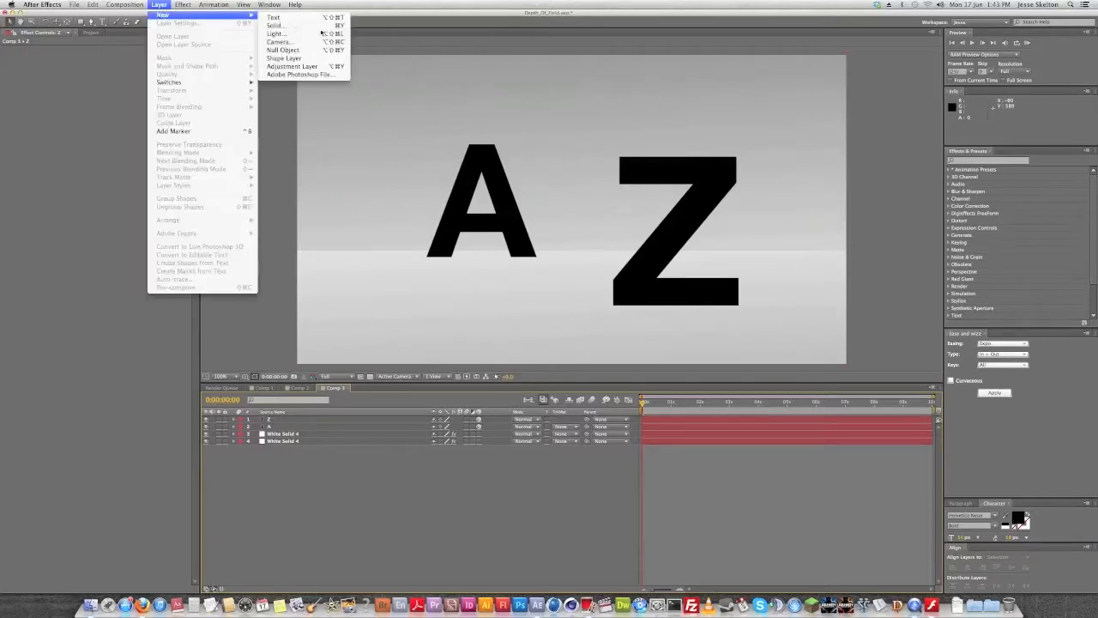
left_click(314, 43)
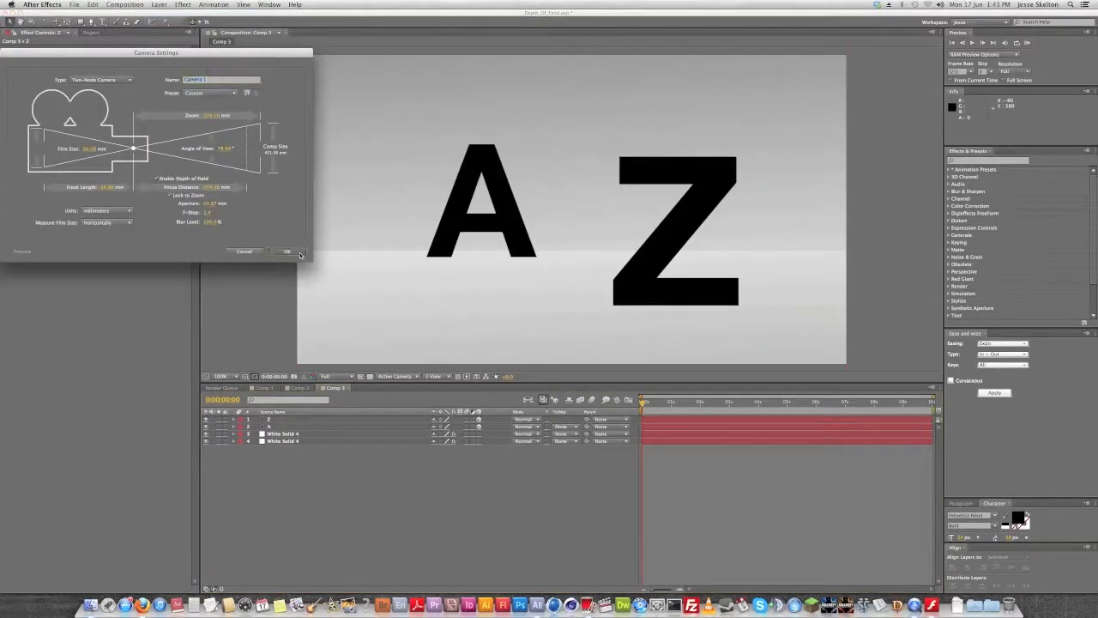
key("Return")
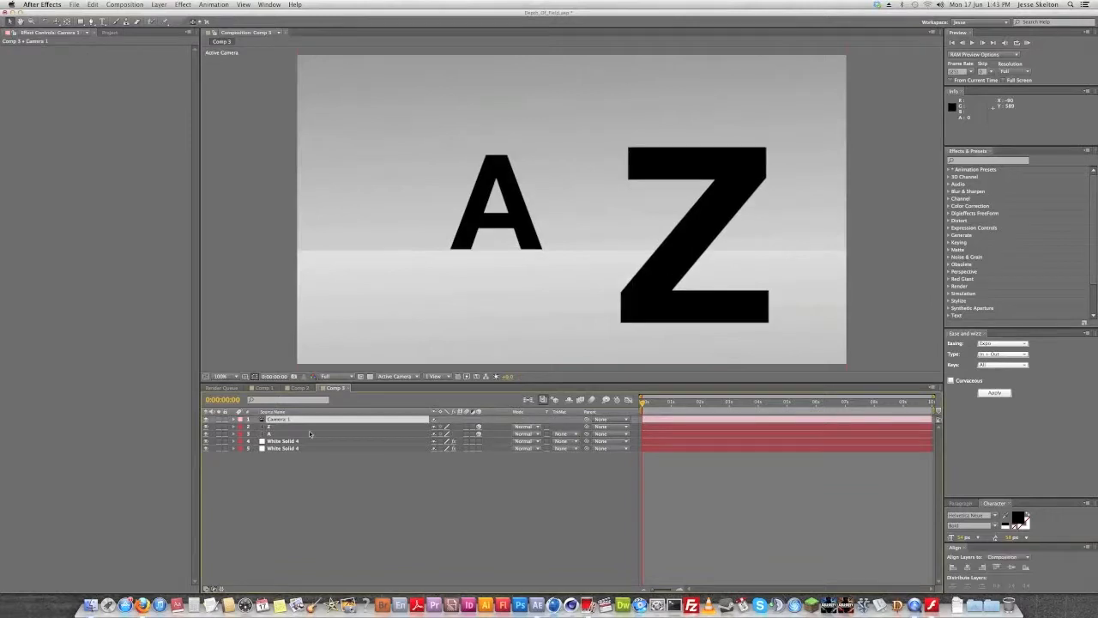
- Move the letter A down onto the floor and slightly left, and push the letter Z a little back in depth
left_click(503, 171)
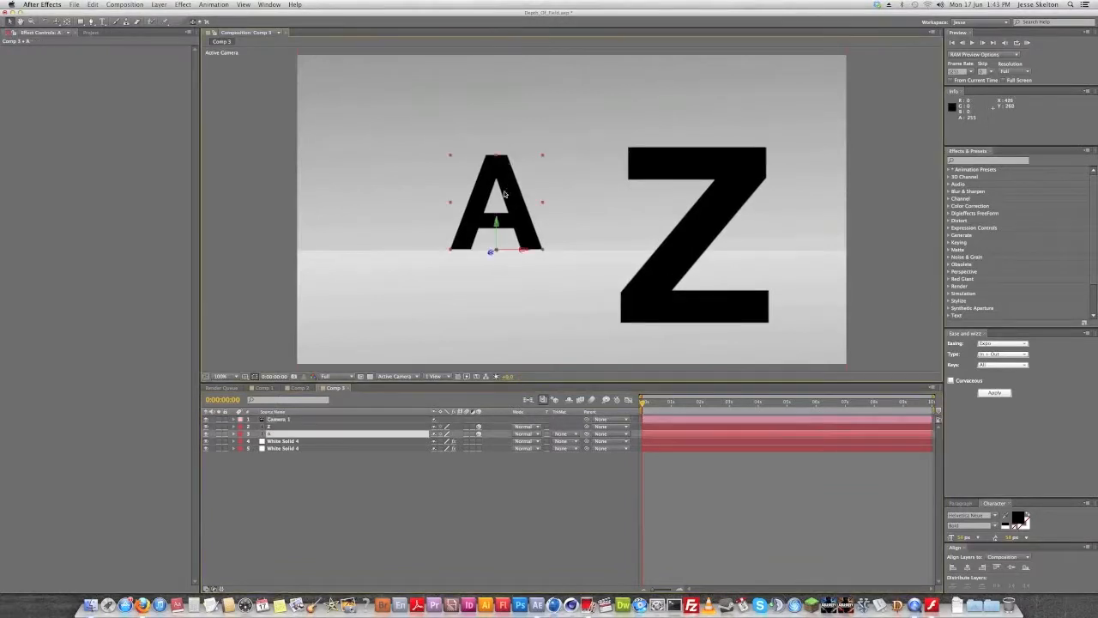
left_click_drag(496, 224, 501, 265)
left_click(685, 239)
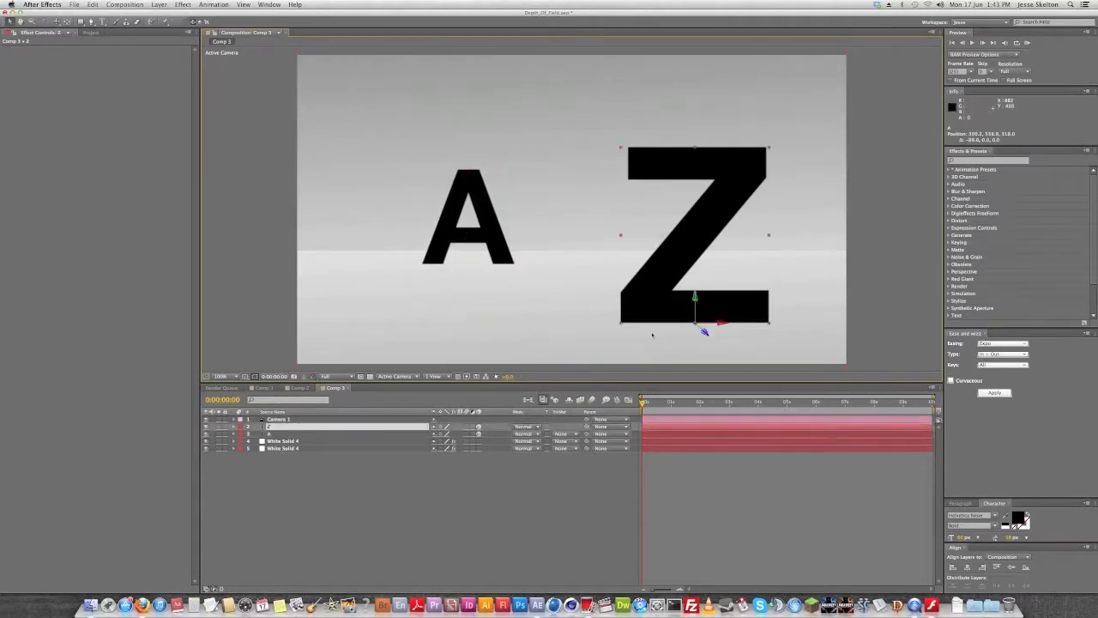
left_click_drag(704, 333, 687, 315)
- Reveal the camera's options and raise its aperture to about 165 pixels
left_click(275, 419)
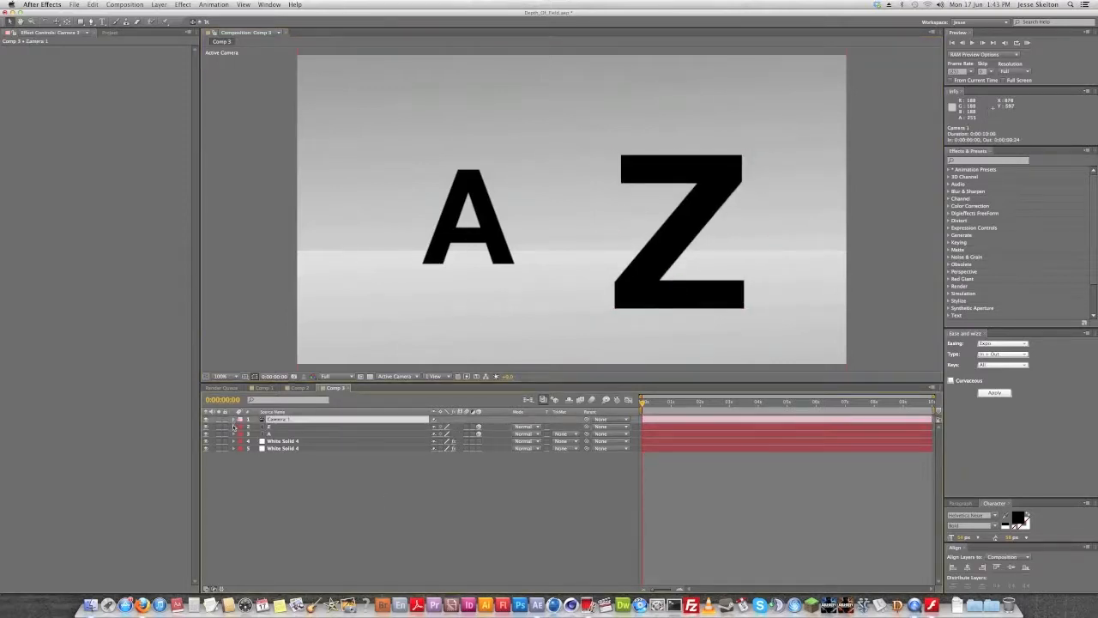
left_click(234, 419)
left_click(242, 434)
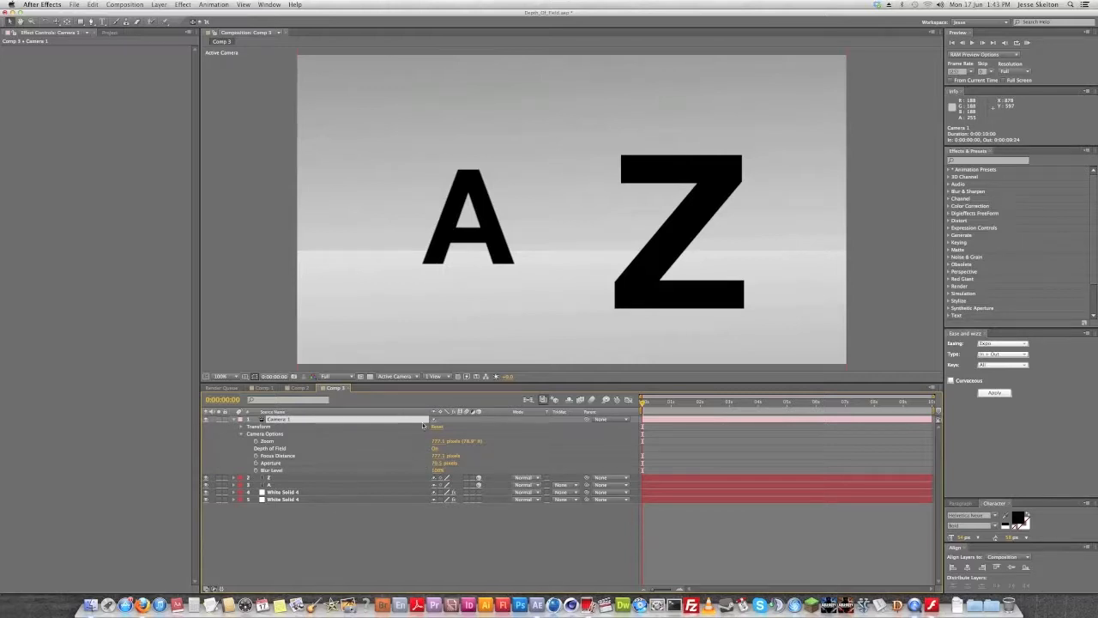
left_click_drag(440, 463, 466, 461)
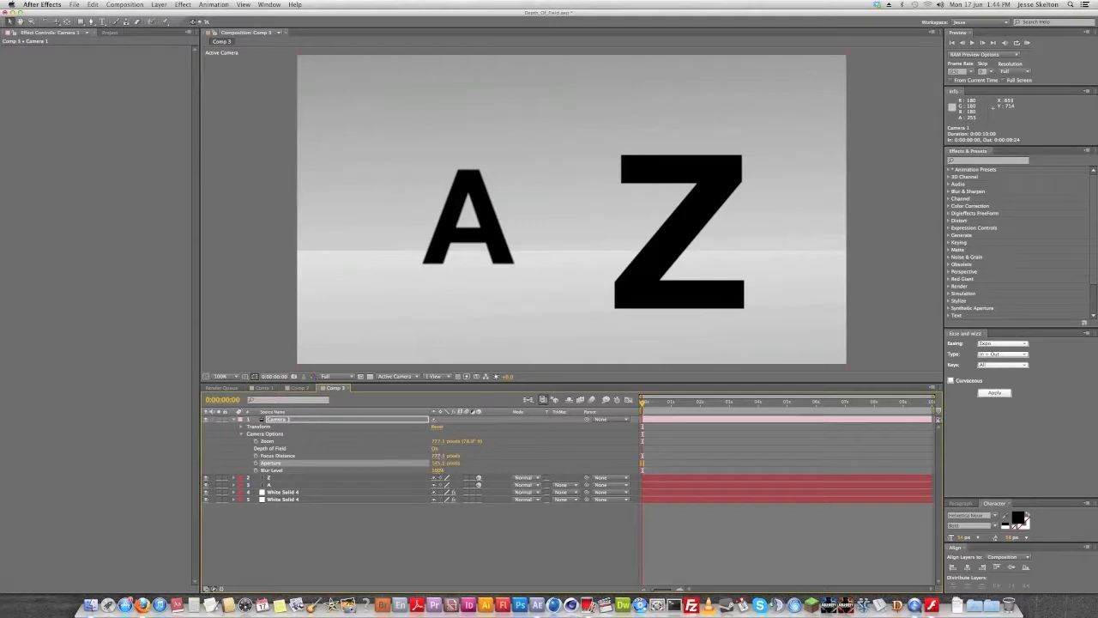
- Set the camera's focus distance to 600 pixels and its aperture to 250 pixels
left_click(436, 455)
type("500")
key("Return")
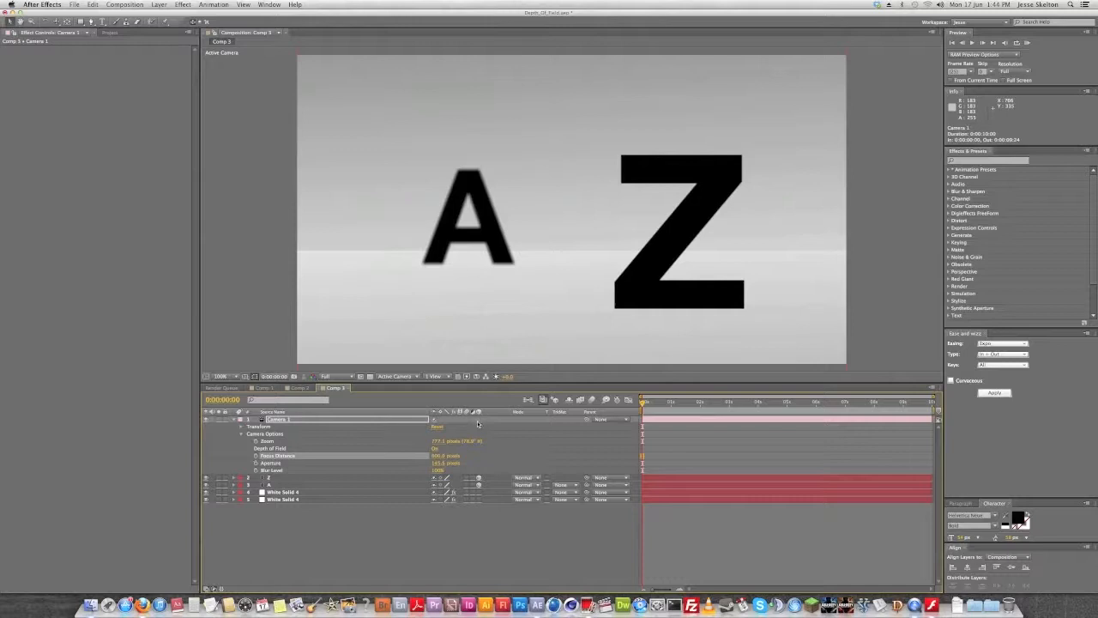
left_click(439, 463)
type("250")
key("Return")
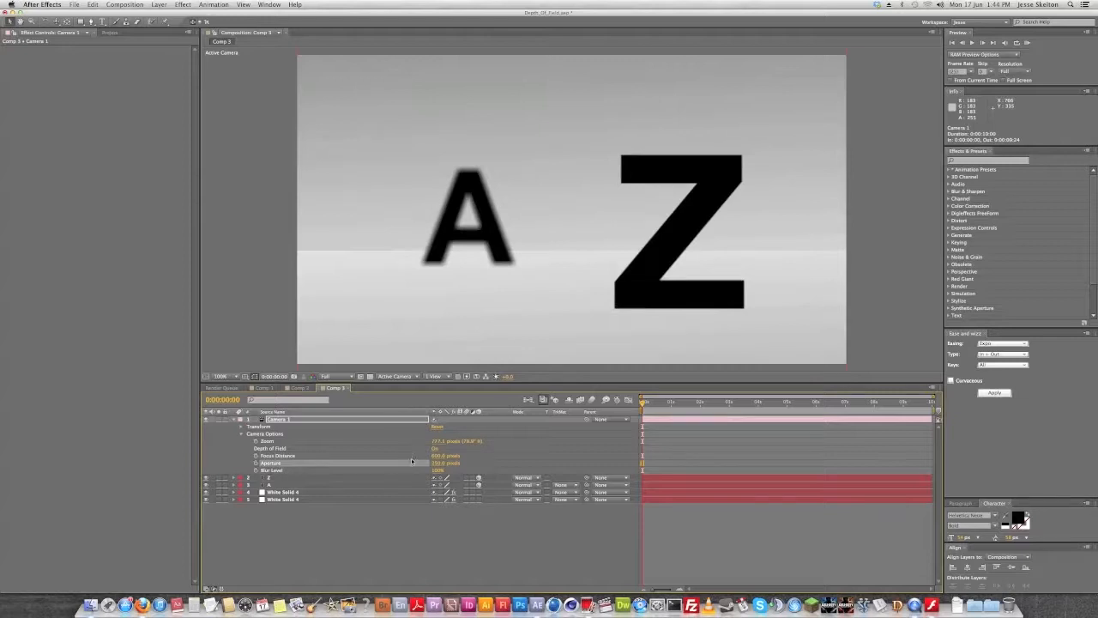
- Try a camera focus distance of 550 pixels
left_click(437, 456)
key("5")
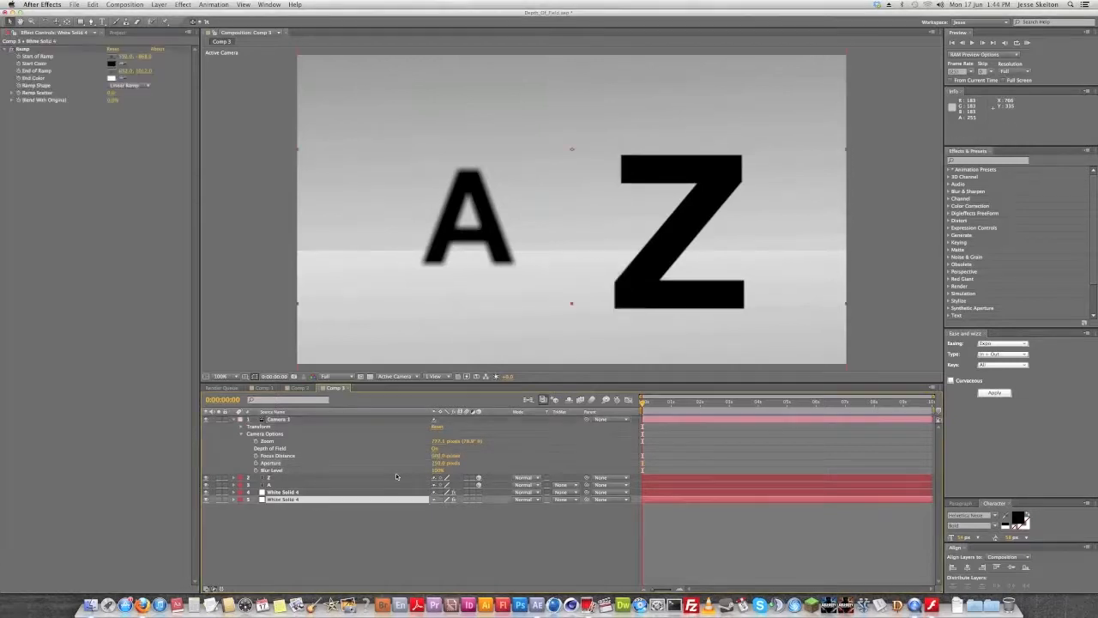
left_click(437, 456)
type("550")
key("Return")
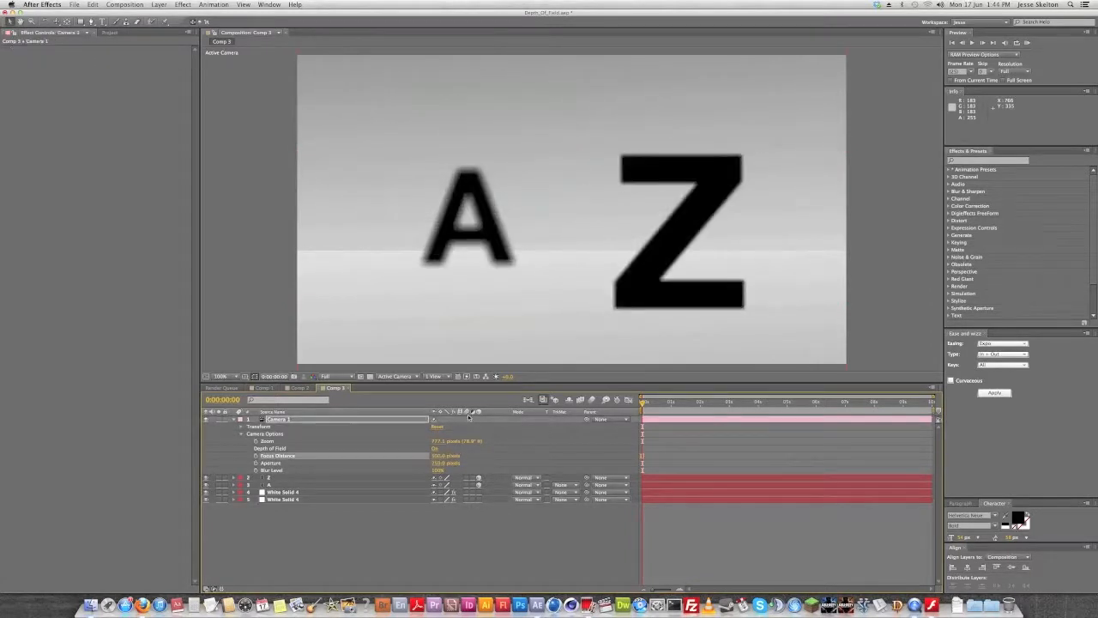
- Set the camera's focus distance to 650 pixels and adjust its aperture slightly
left_click(433, 456)
type("550")
key("Return")
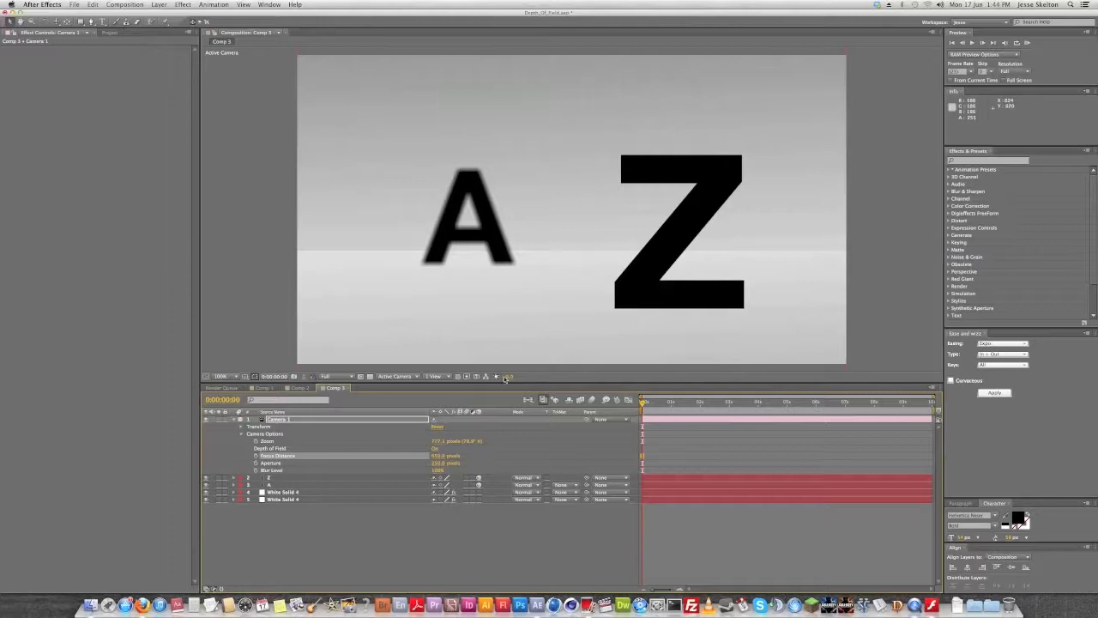
left_click(448, 462)
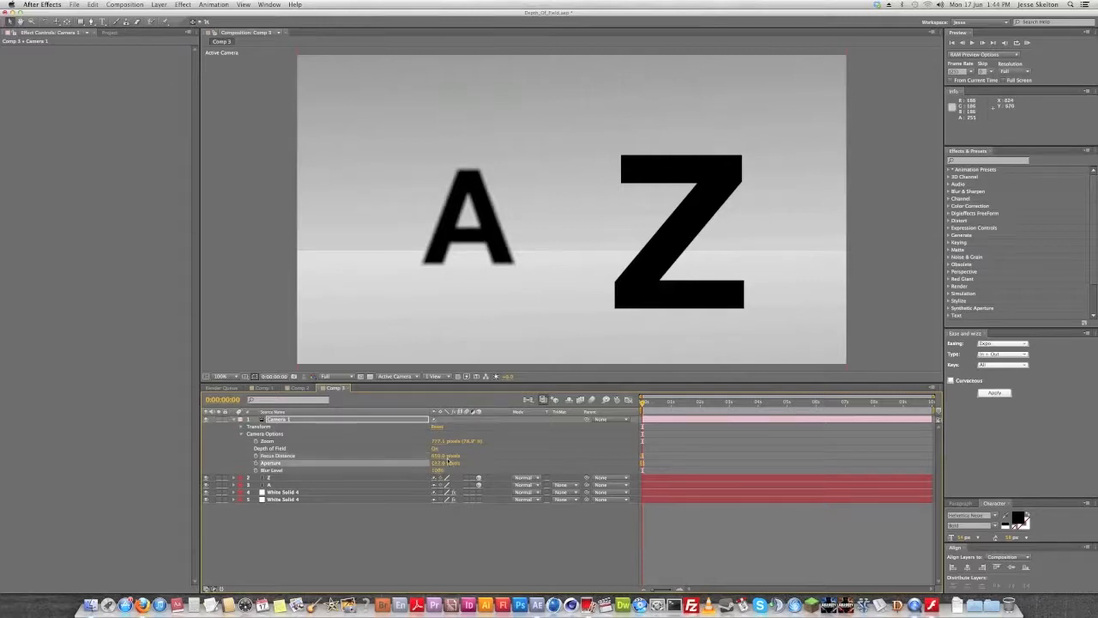